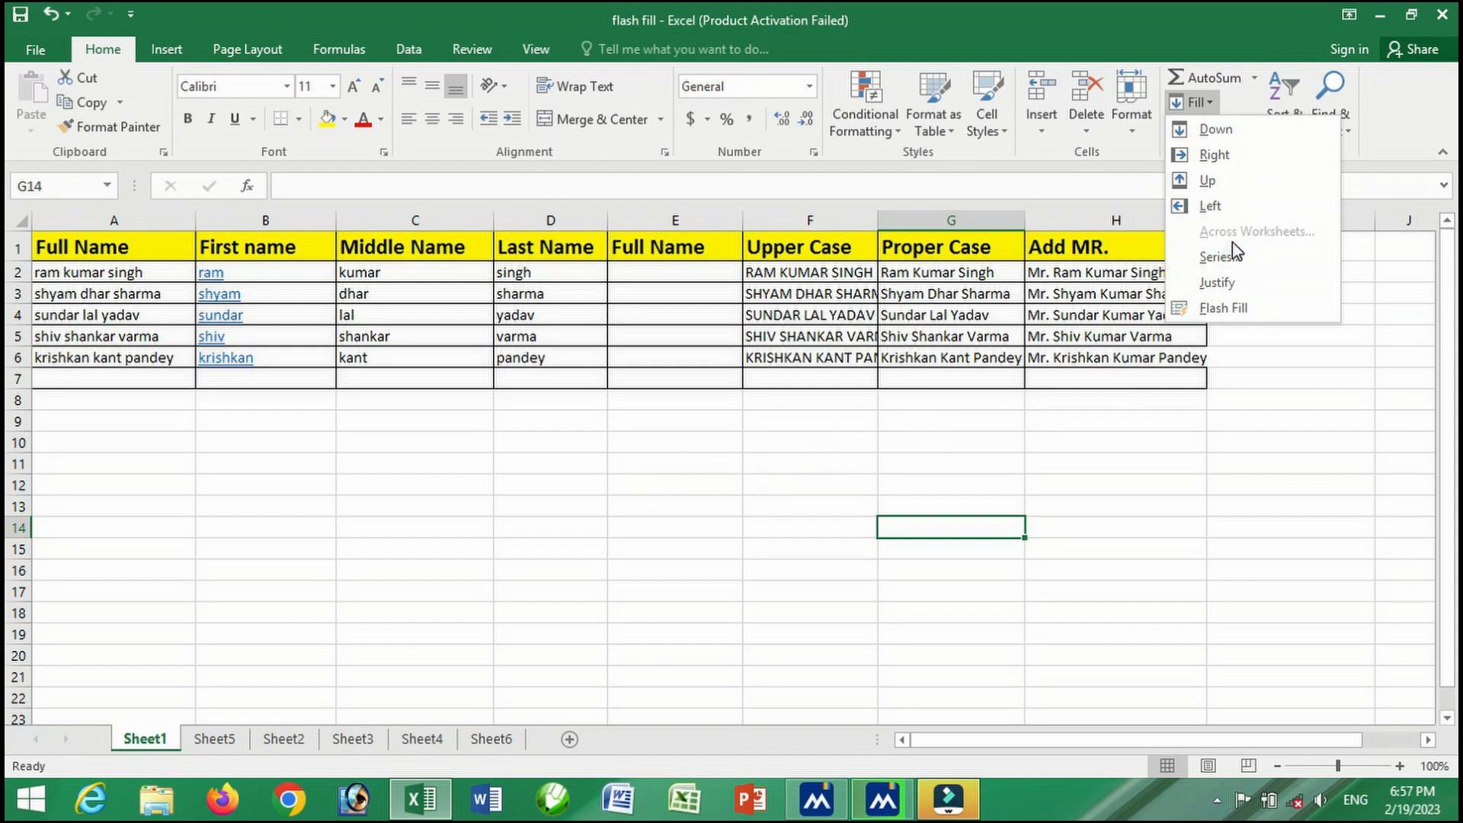
Add three blank worksheets to the workbook directly after Sheet1.
left_click(807, 486)
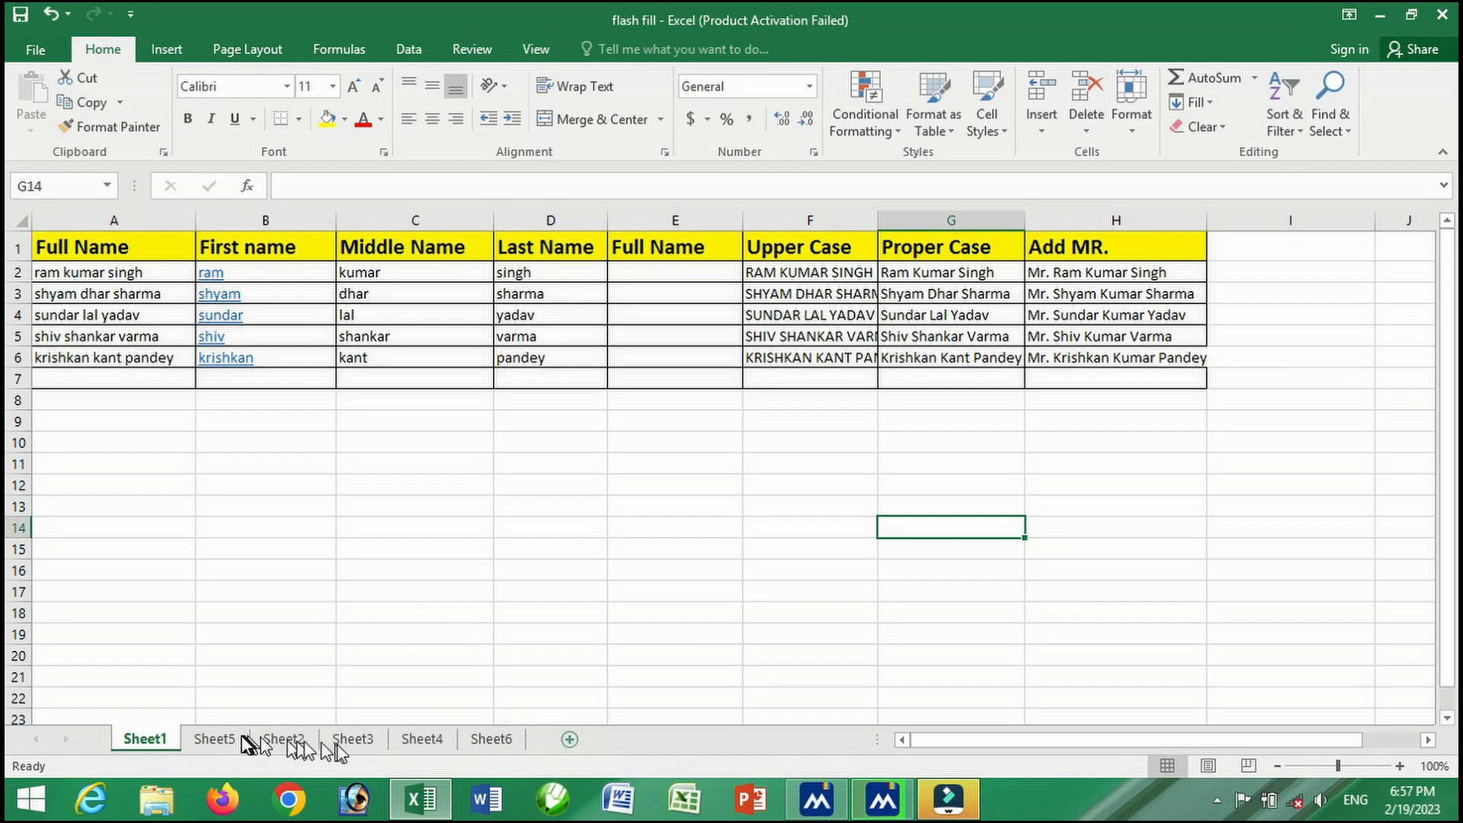
left_click(570, 739)
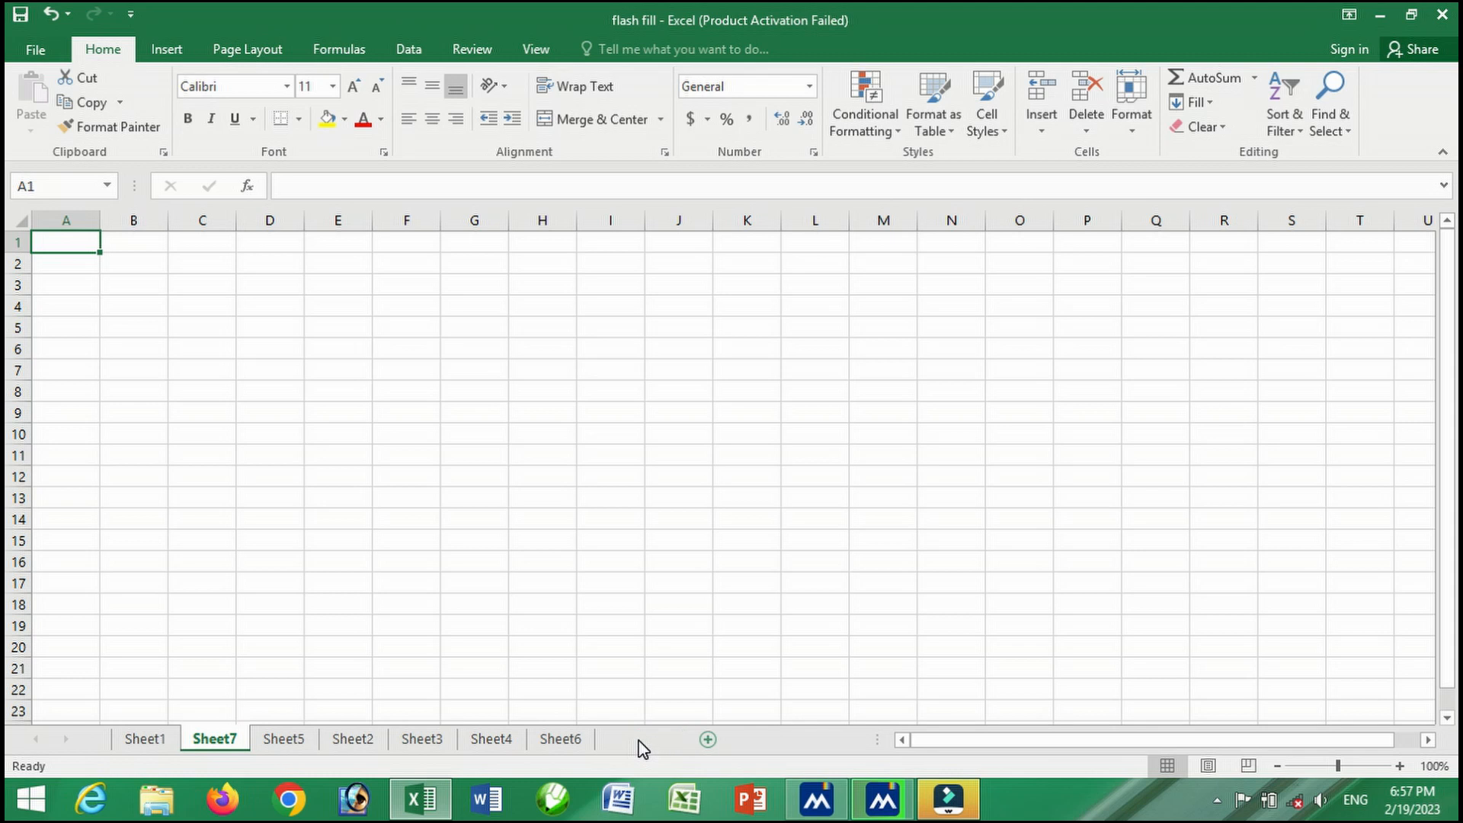
left_click(685, 739)
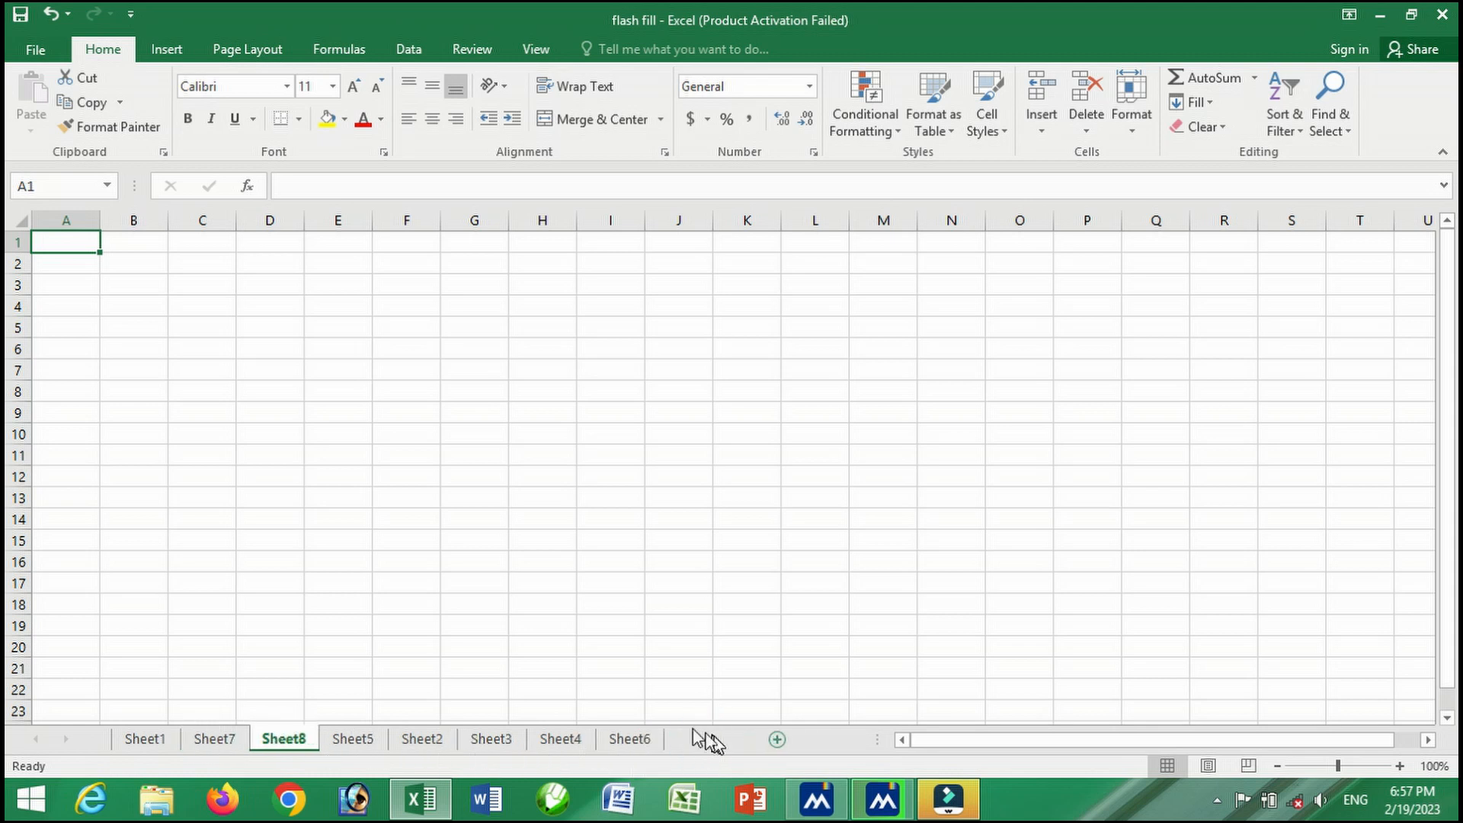
Look through the new Sheet7, Sheet8 and Sheet9 to check their contents, and return to Sheet1.
left_click(147, 741)
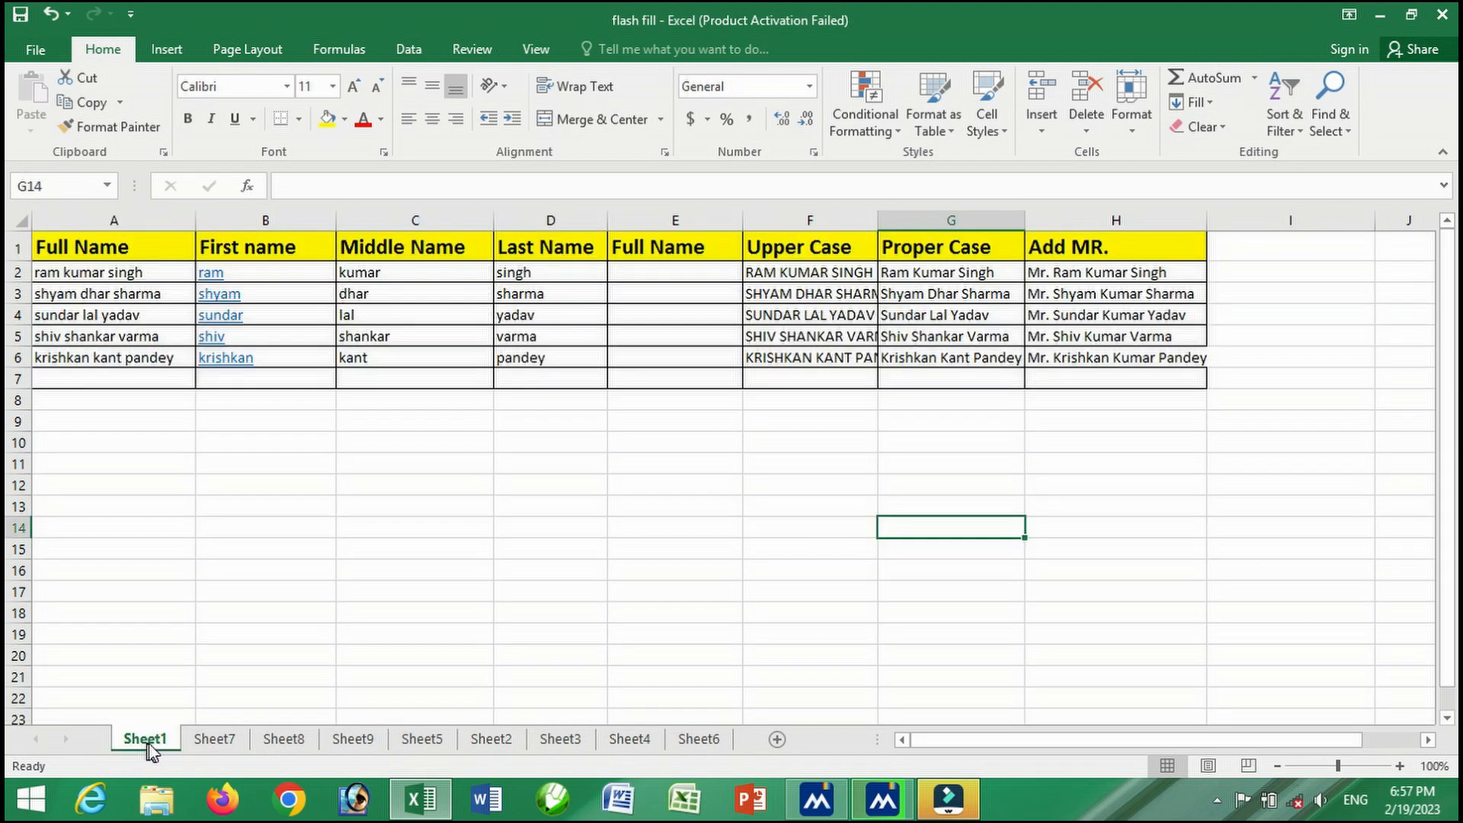
left_click(218, 740)
left_click(294, 740)
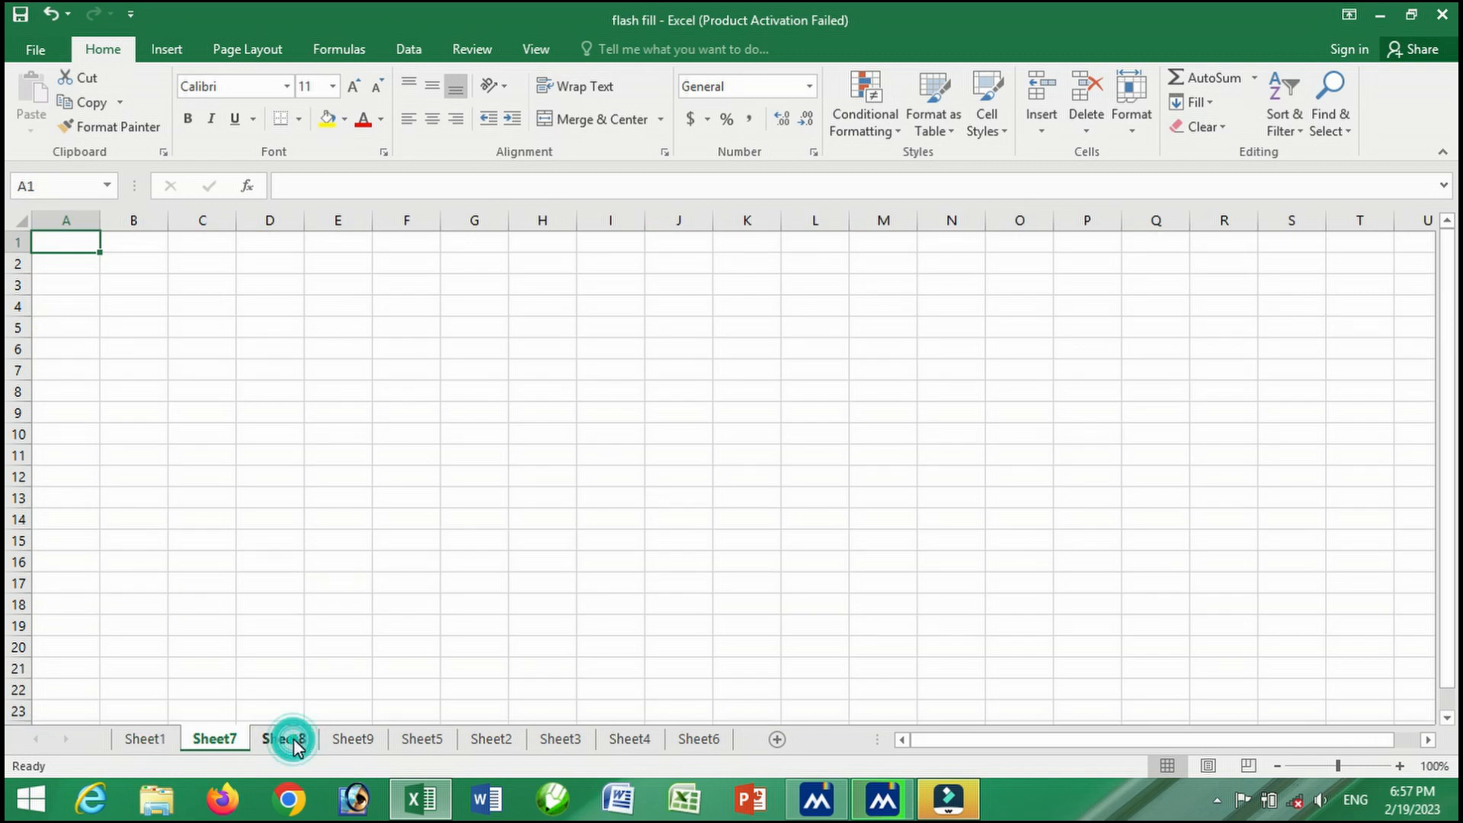
left_click(360, 743)
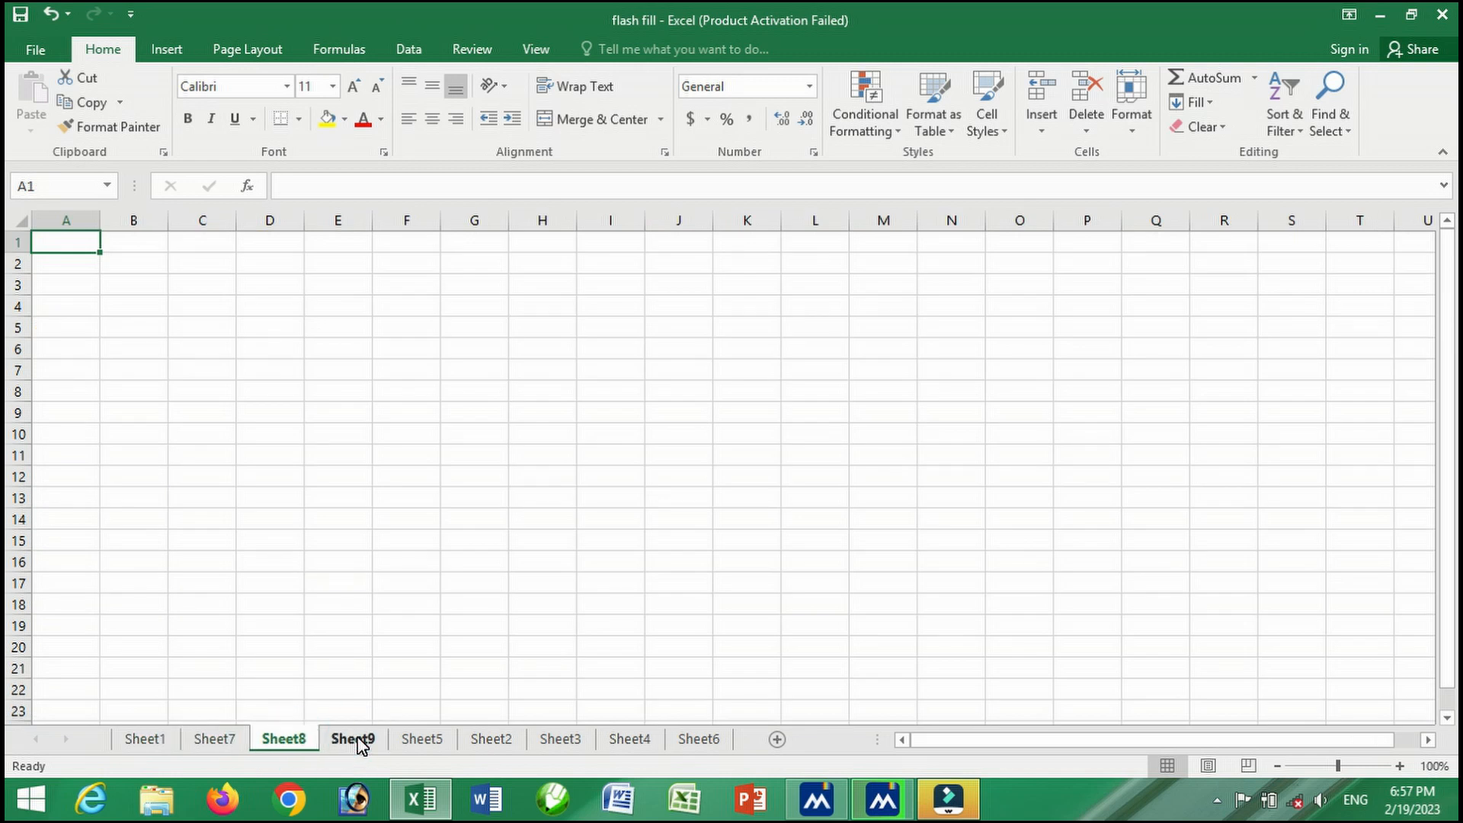
left_click(156, 743)
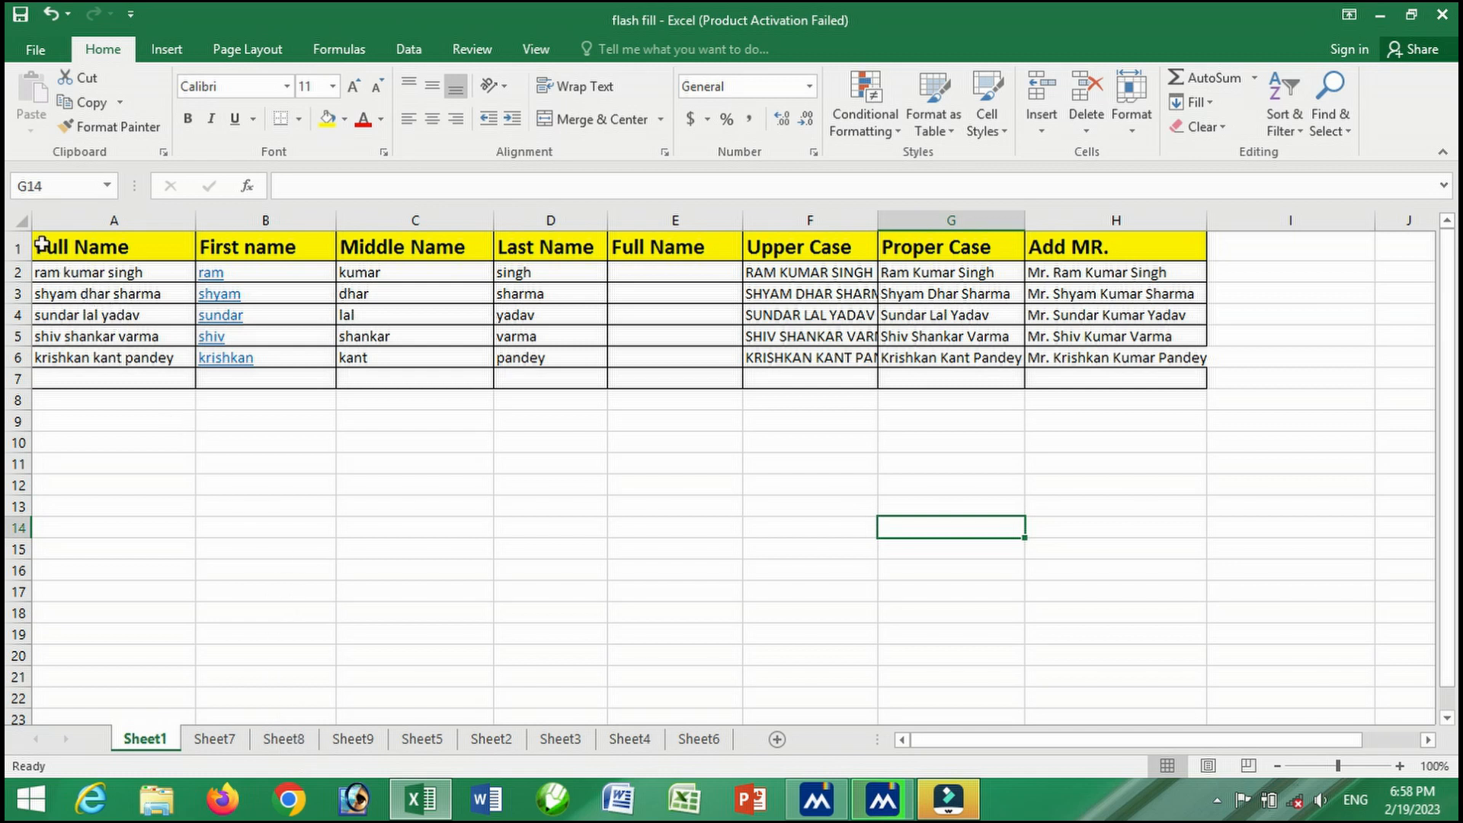
Fill Sheet1's range A1:H7 across the grouped worksheets Sheet7, Sheet8 and Sheet9 using the All option.
left_click_drag(42, 244, 1224, 402)
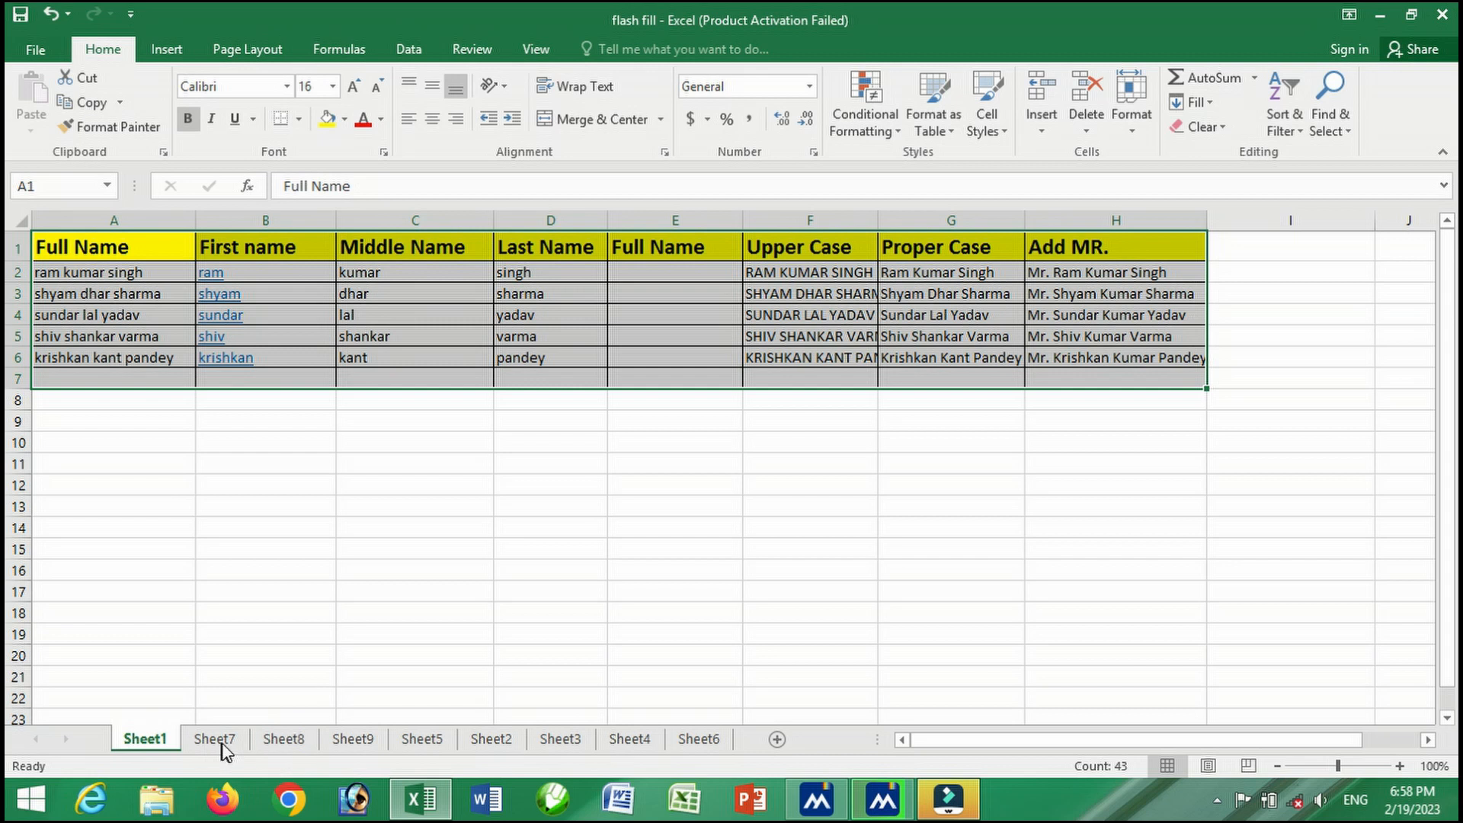
left_click_drag(221, 748, 275, 748)
left_click(343, 740, "shift")
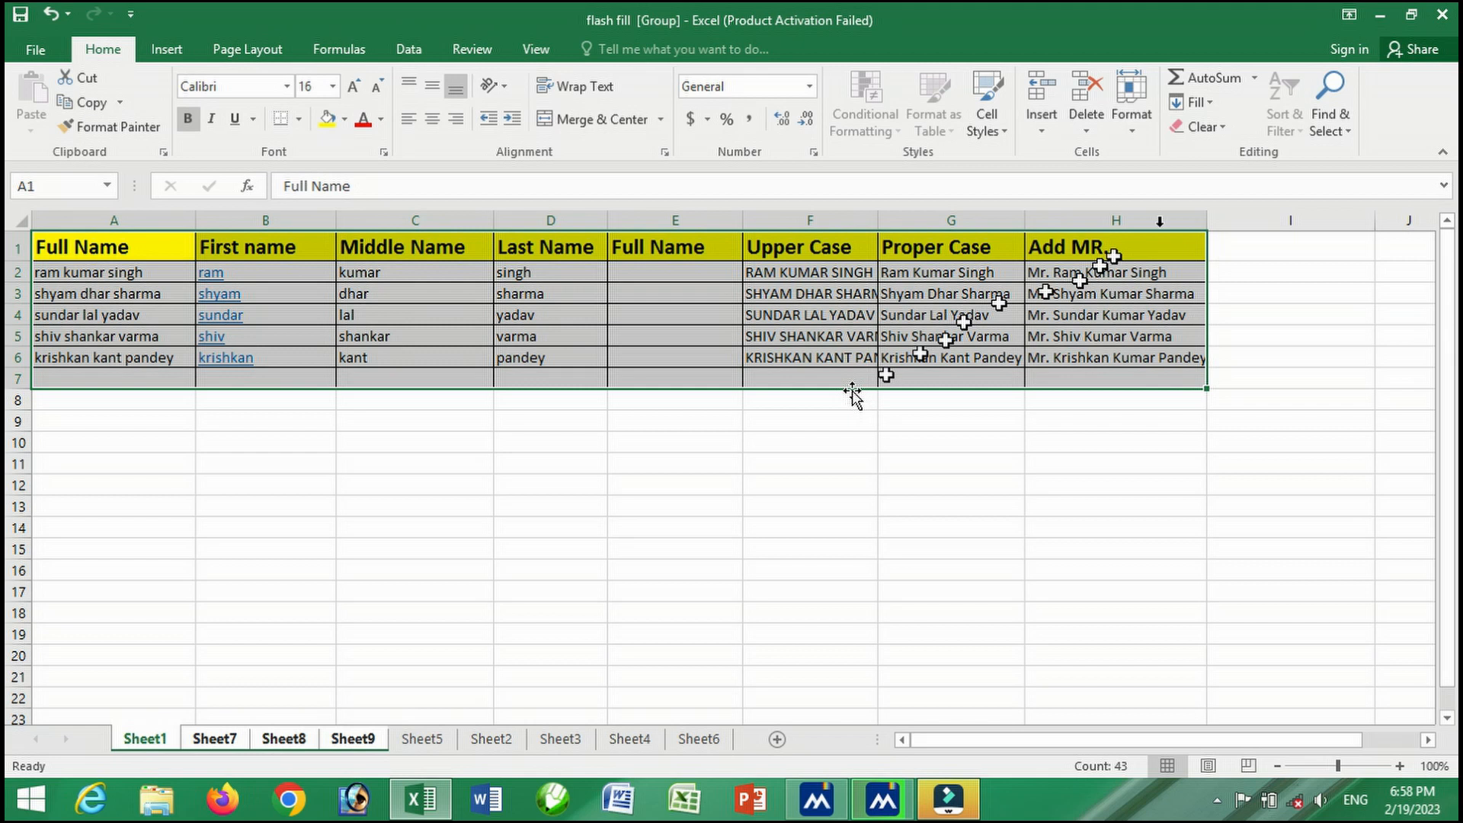
left_click(1209, 102)
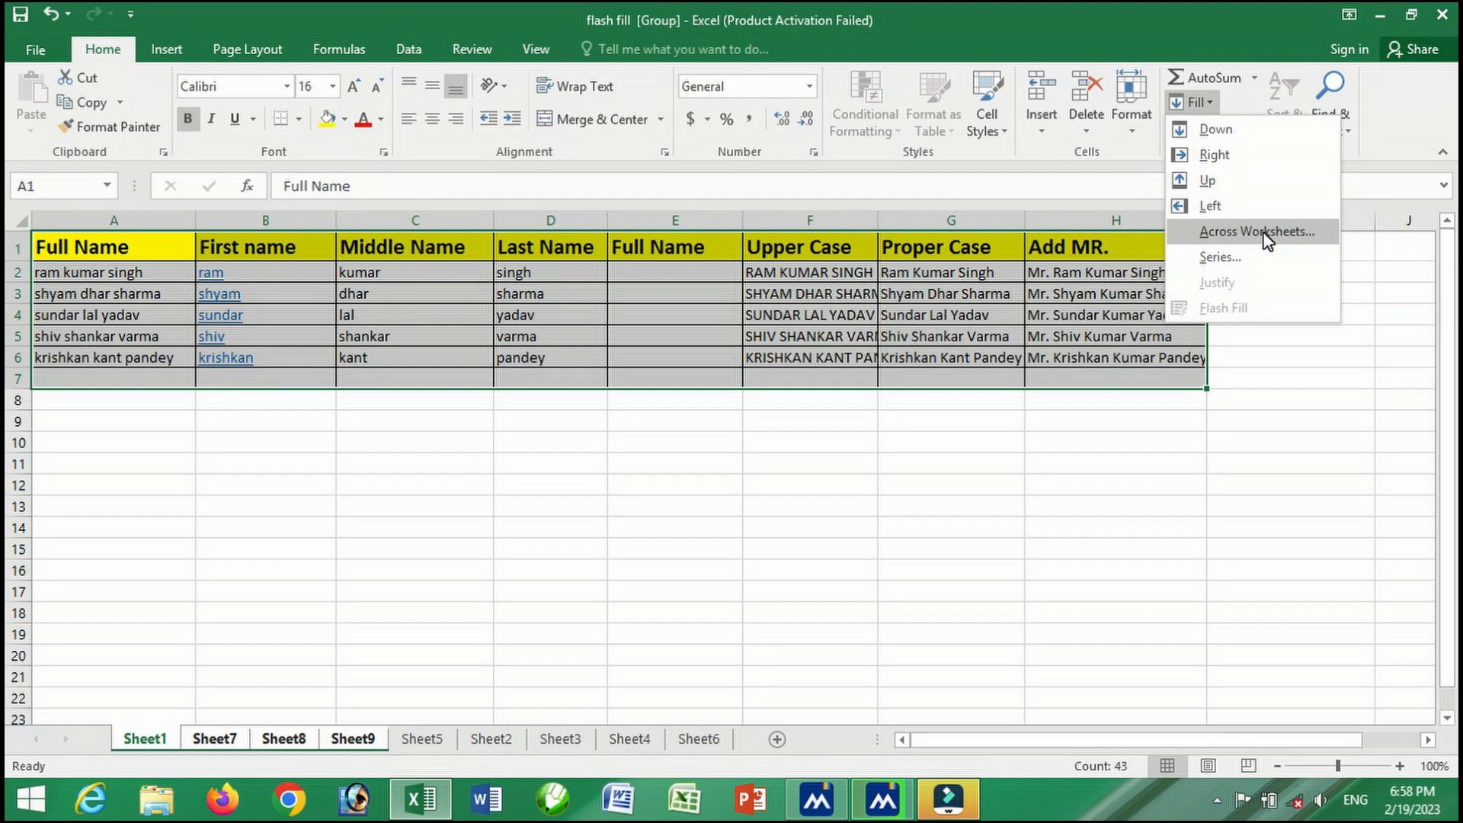
left_click(1263, 233)
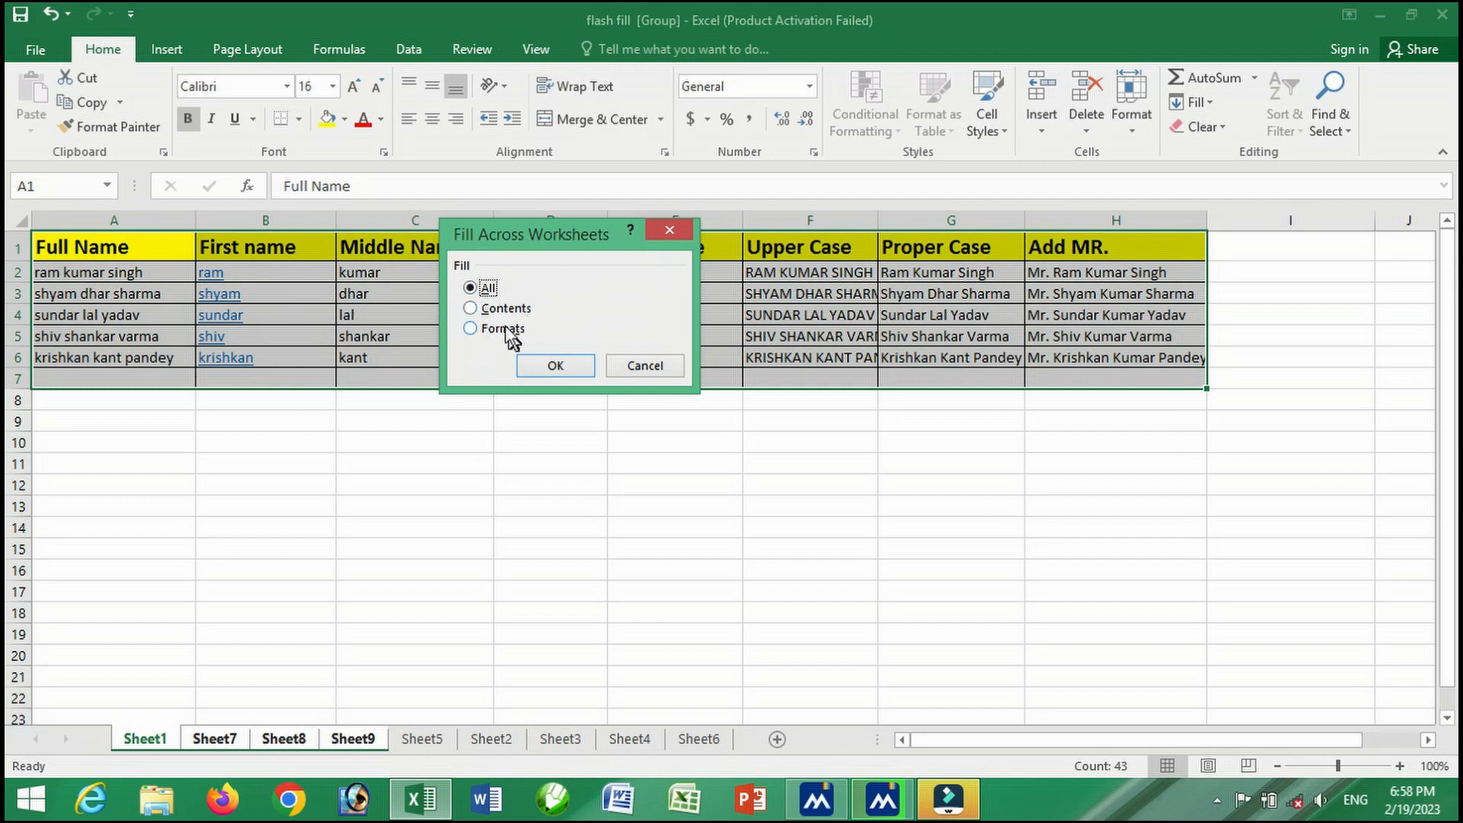
left_click(556, 367)
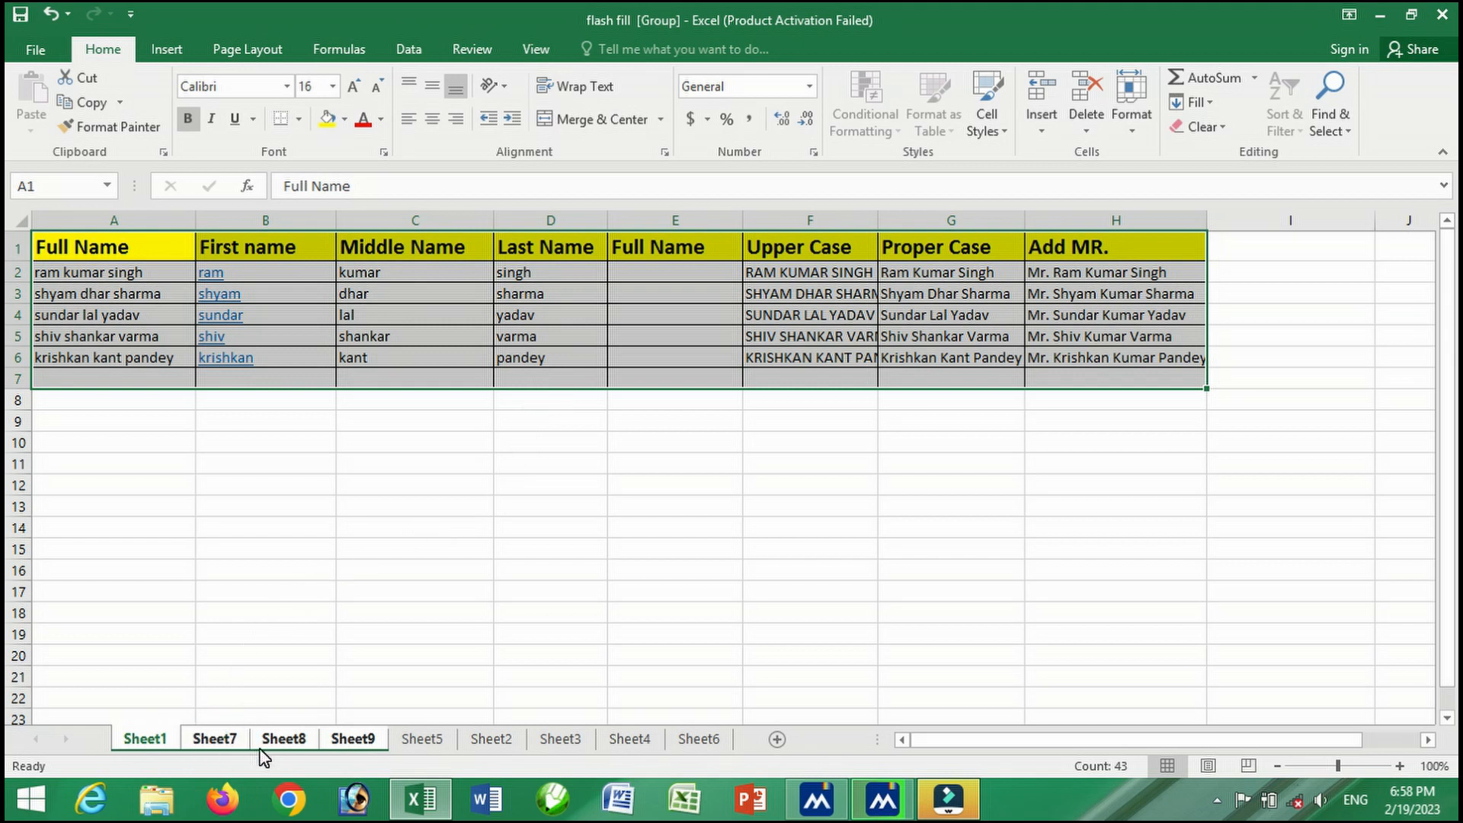
Inspect the copied table on Sheet7, Sheet8 and Sheet9, and return to Sheet1.
key("ctrl+Page_Down")
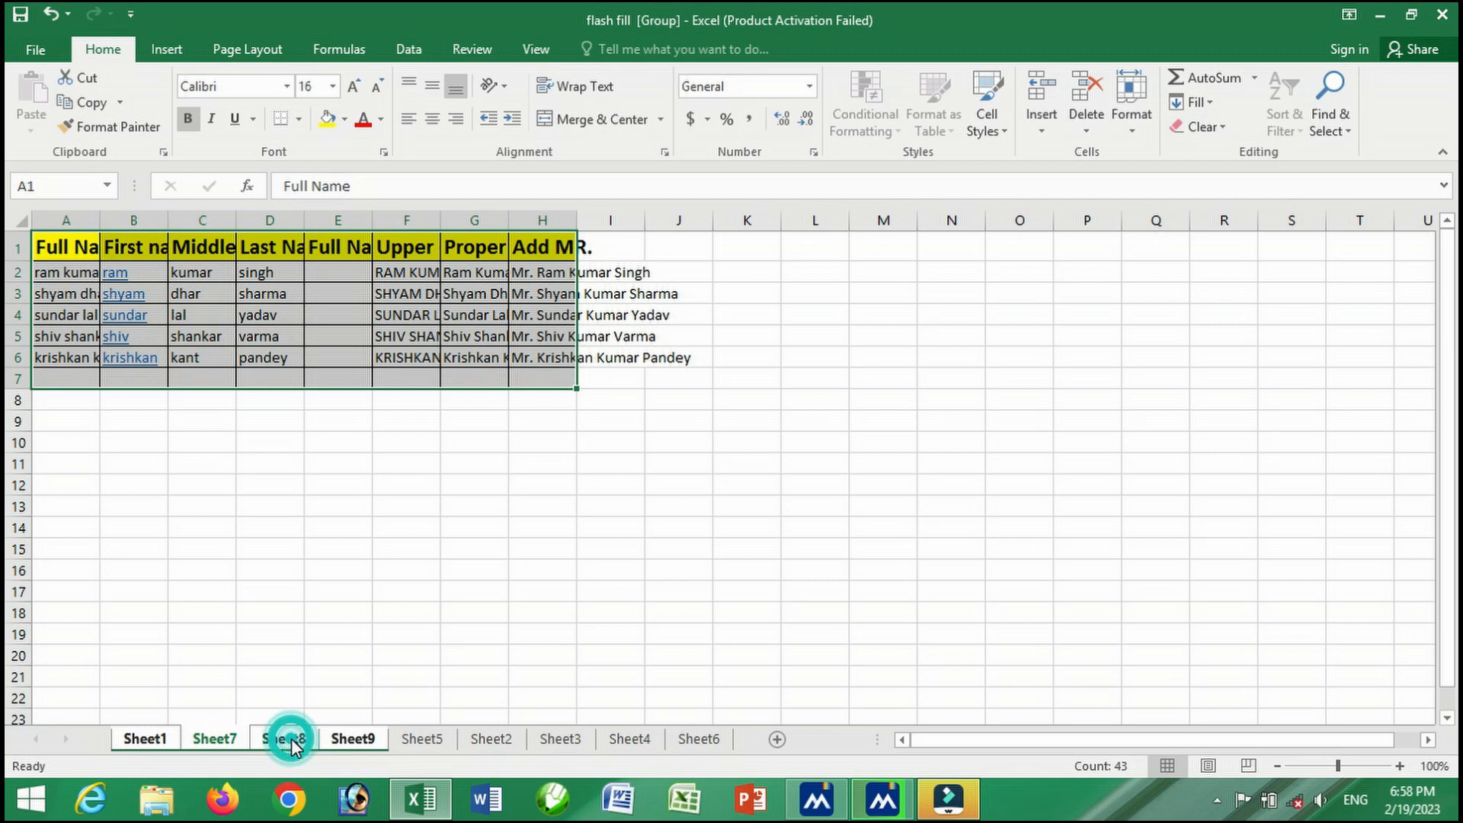
left_click(291, 738)
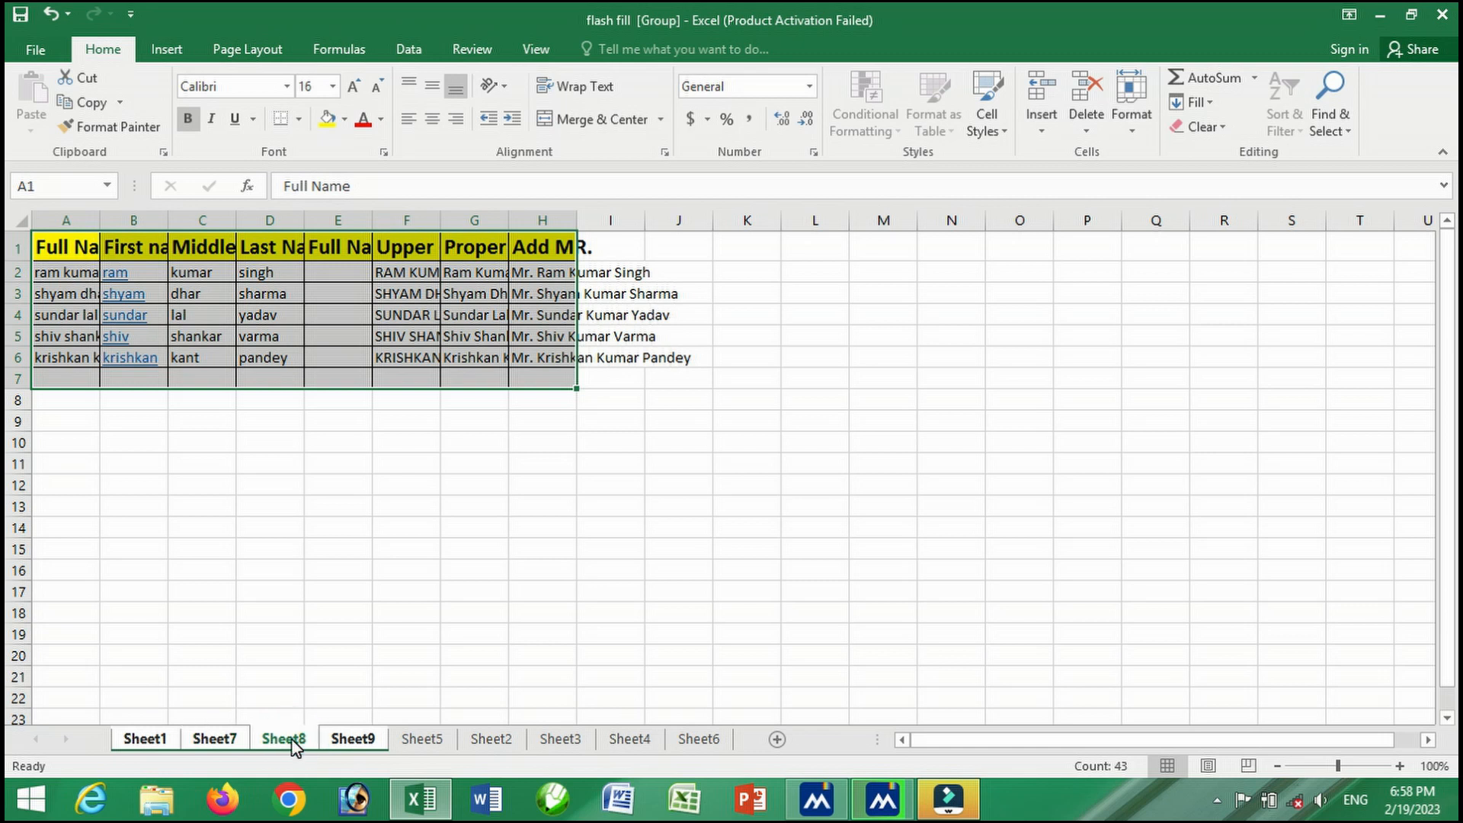
left_click(356, 743)
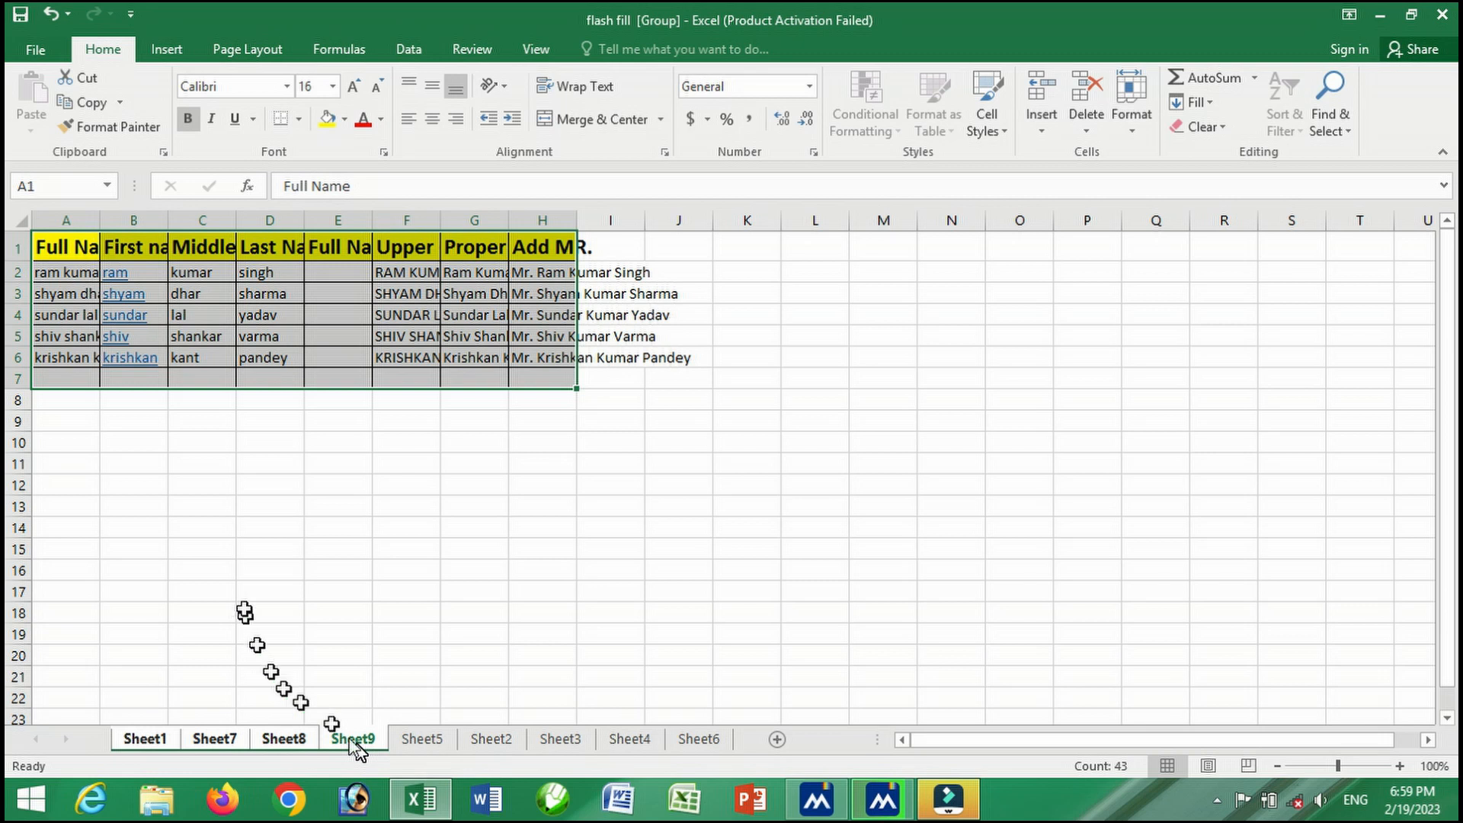
left_click(220, 741)
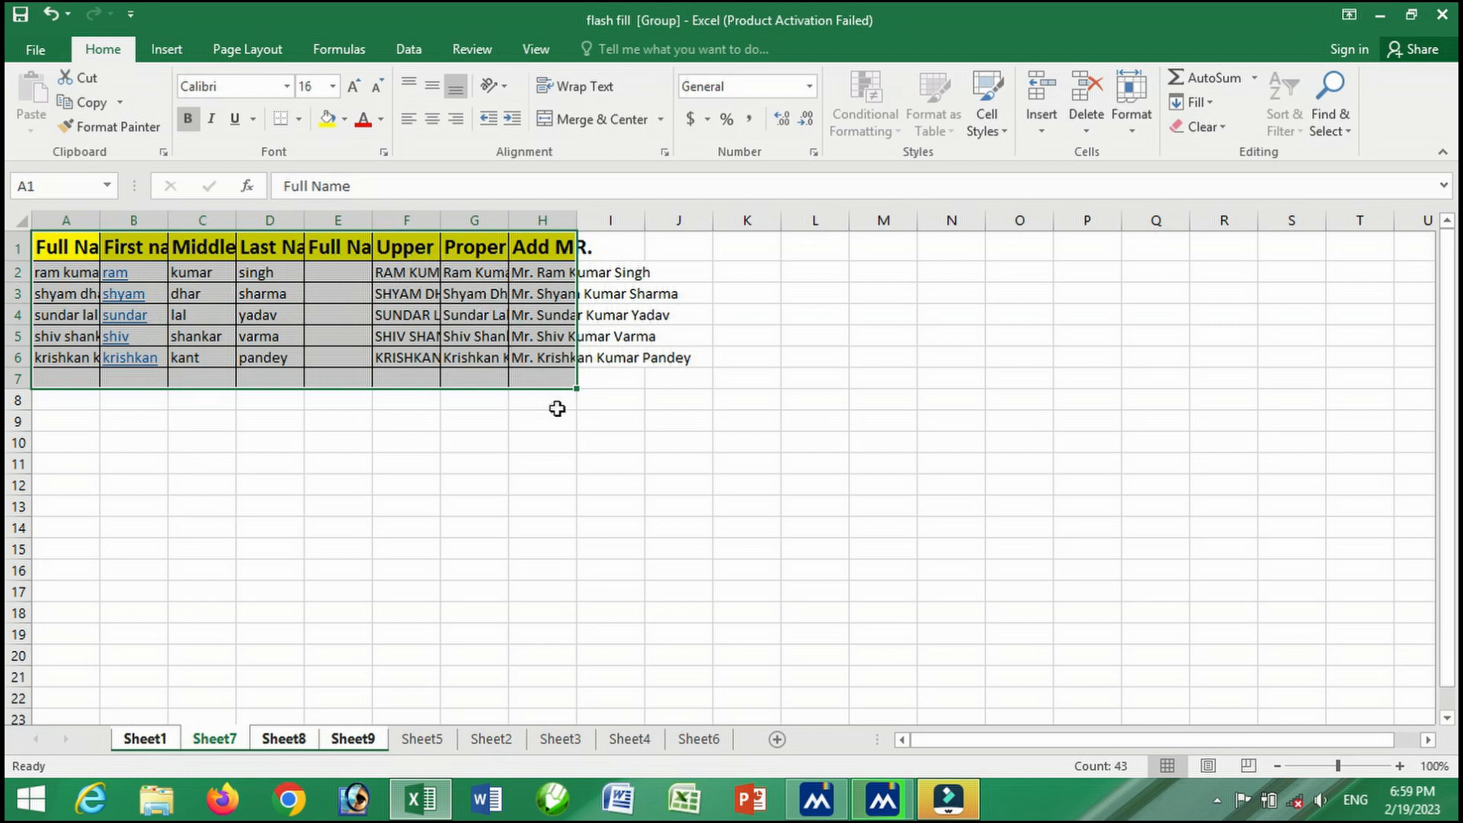
left_click(147, 746)
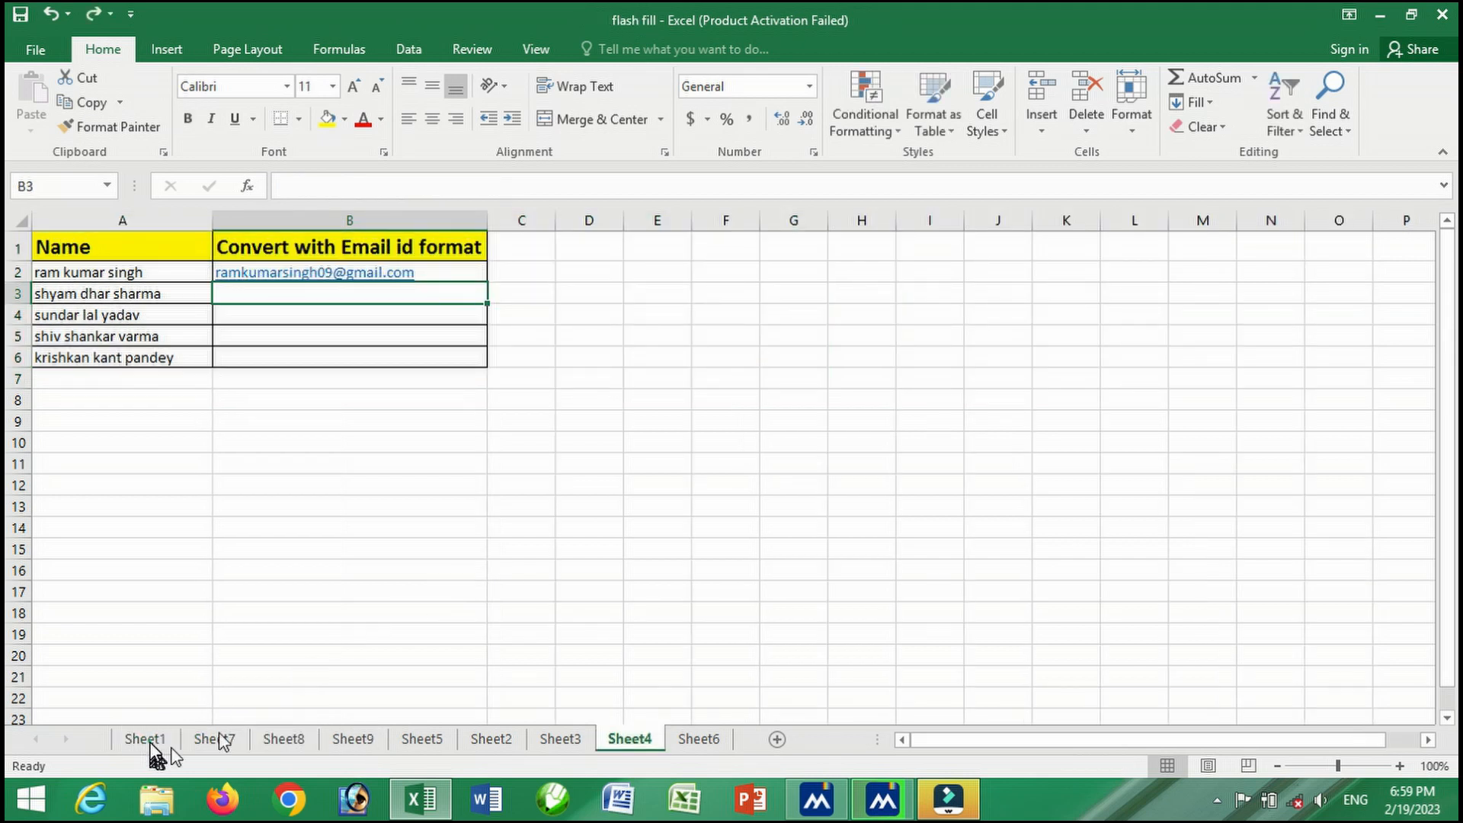
Compare Sheet1 with Sheet7, Sheet8 and Sheet9 to check which worksheets hold the table.
left_click(150, 742)
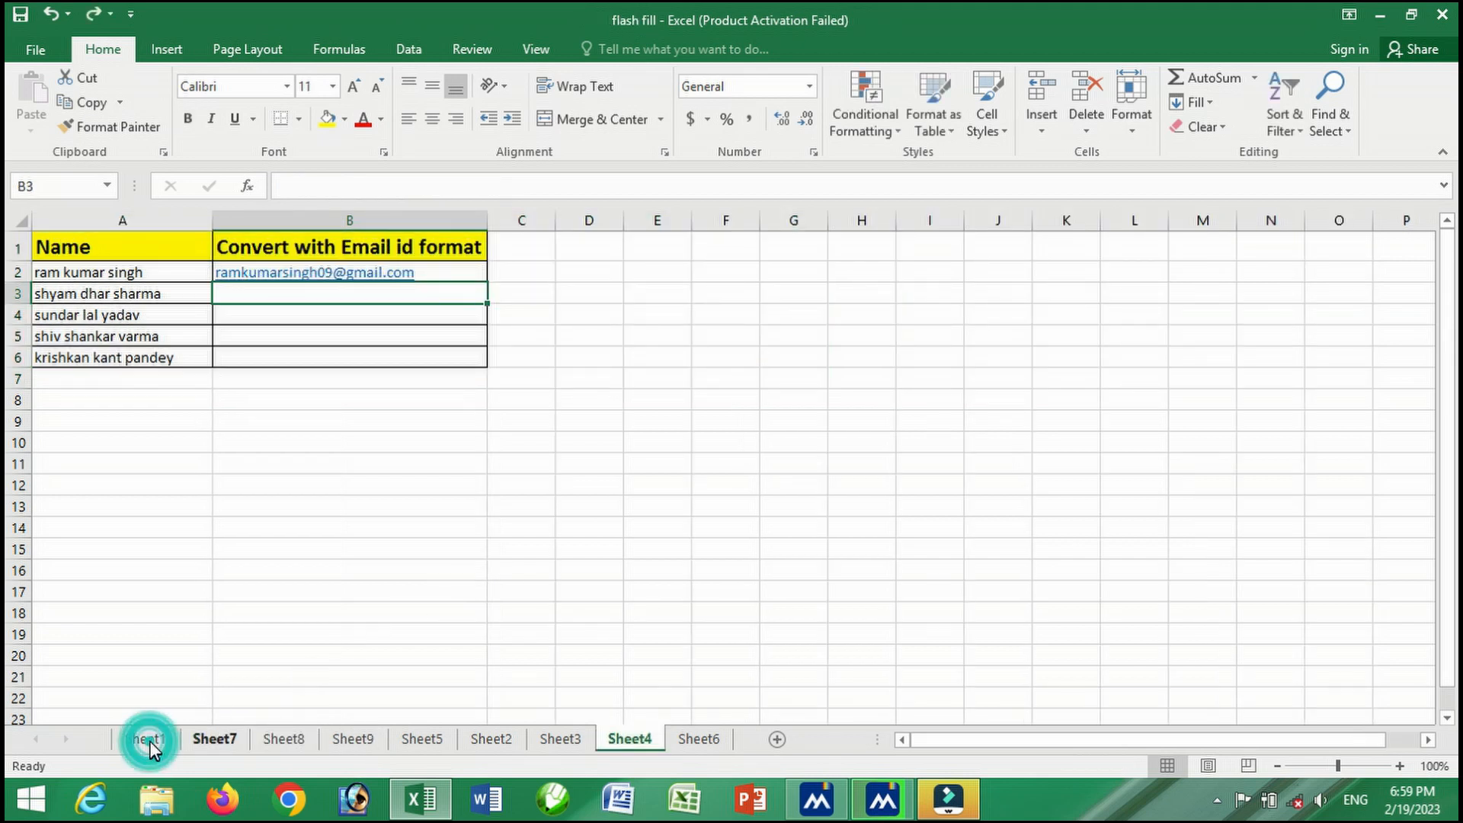
left_click(210, 739)
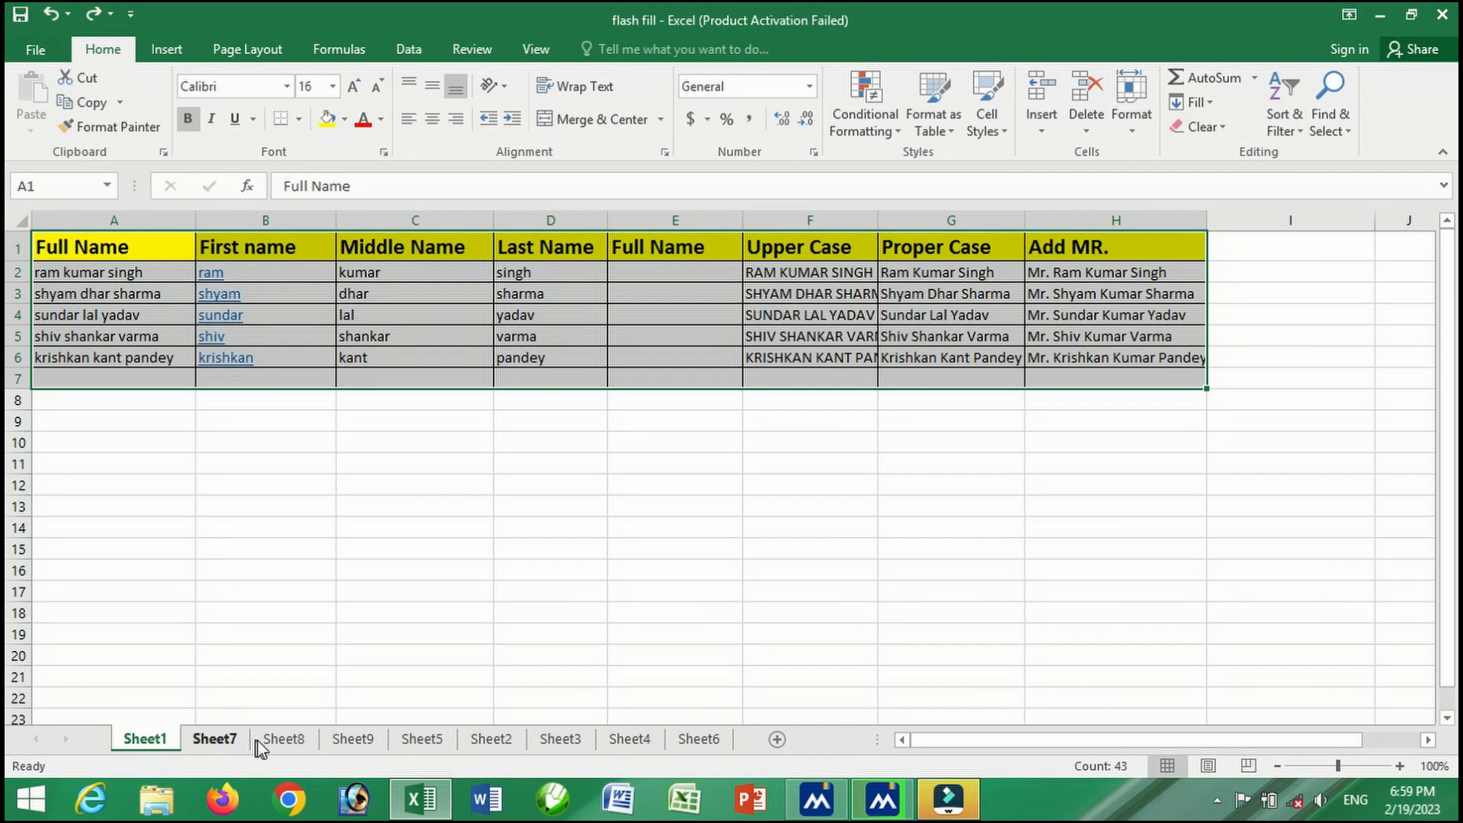
left_click(276, 743)
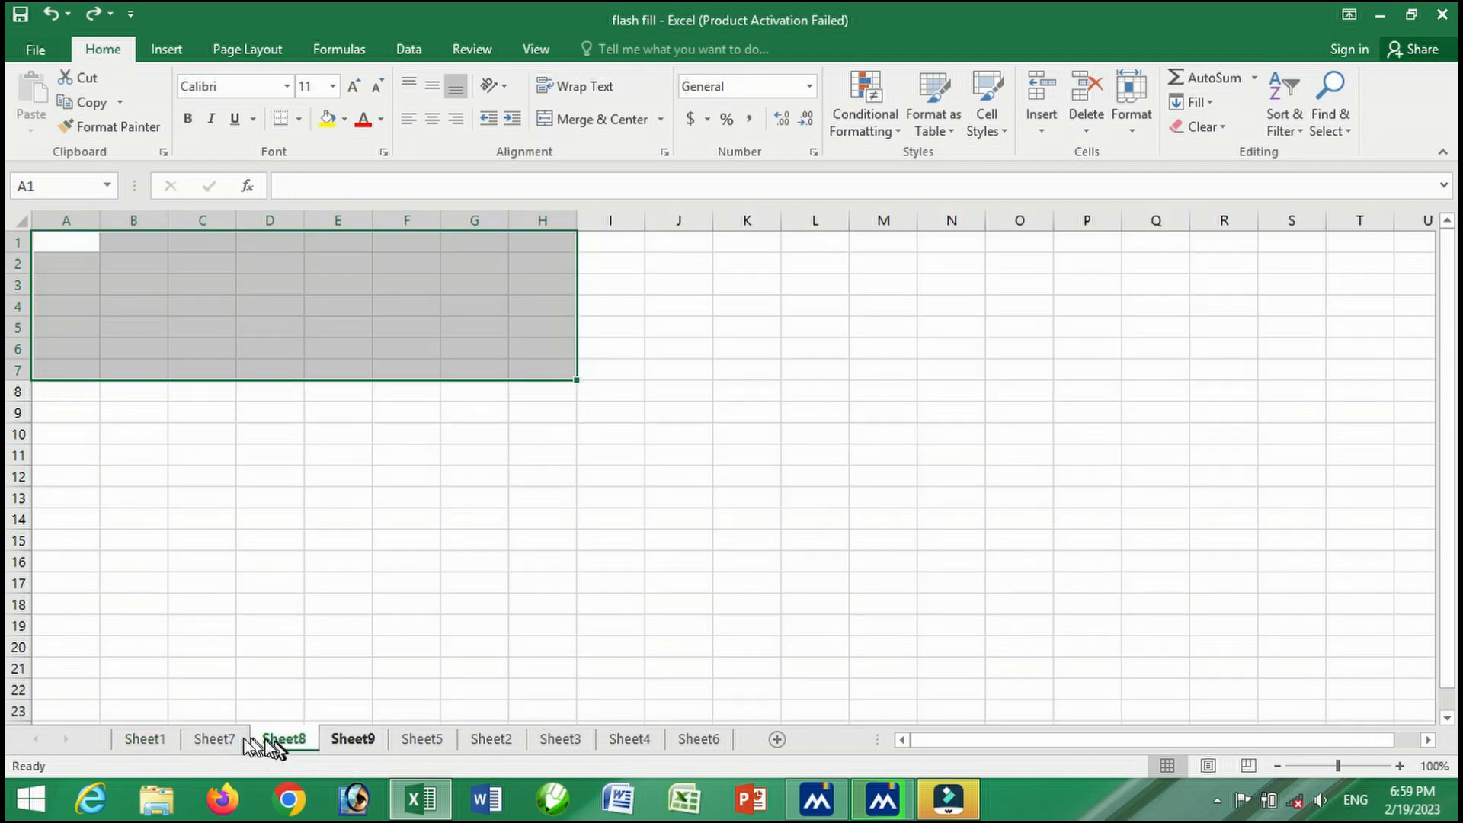
left_click(229, 740)
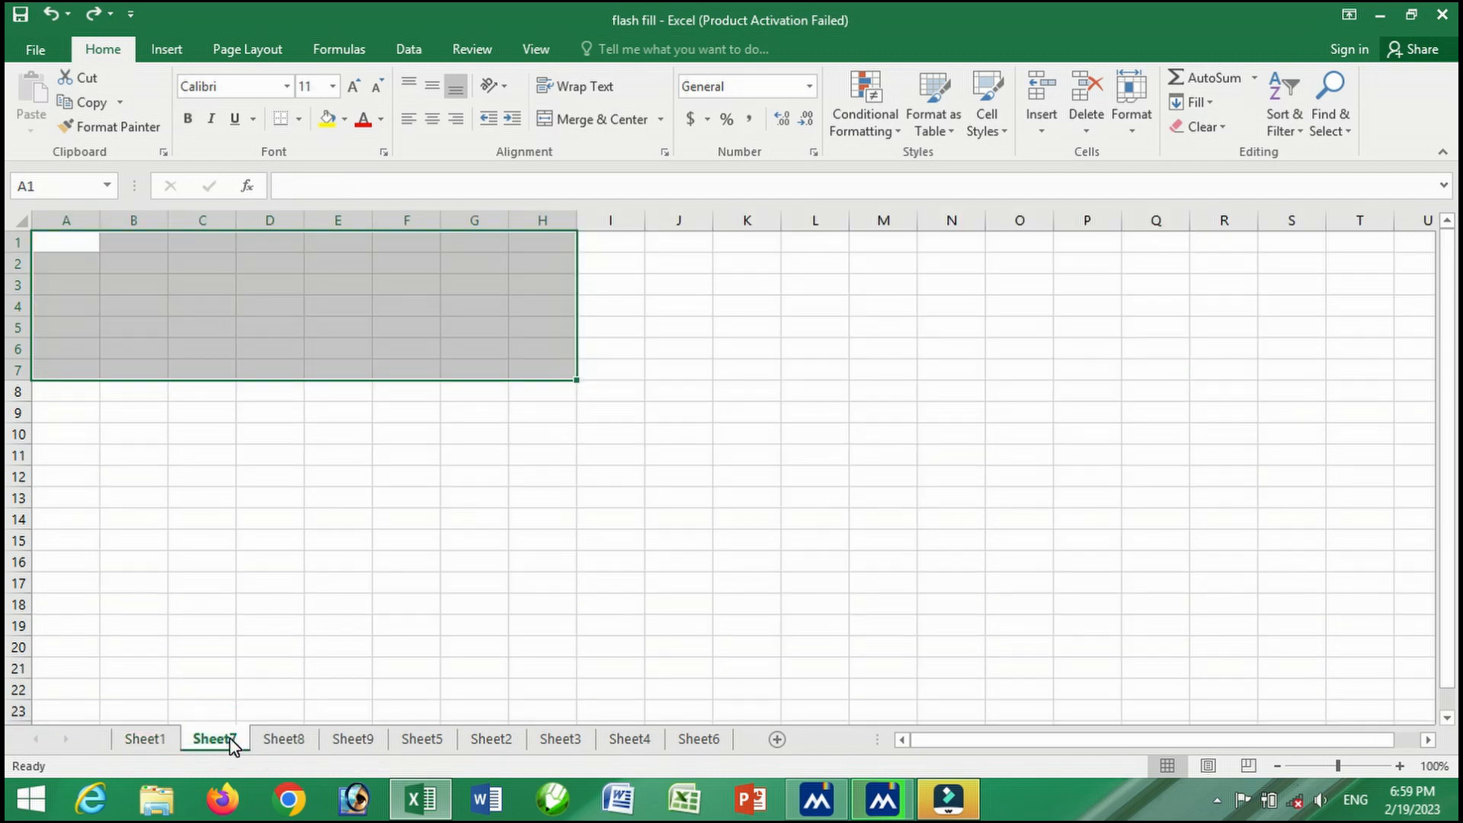
left_click(150, 739)
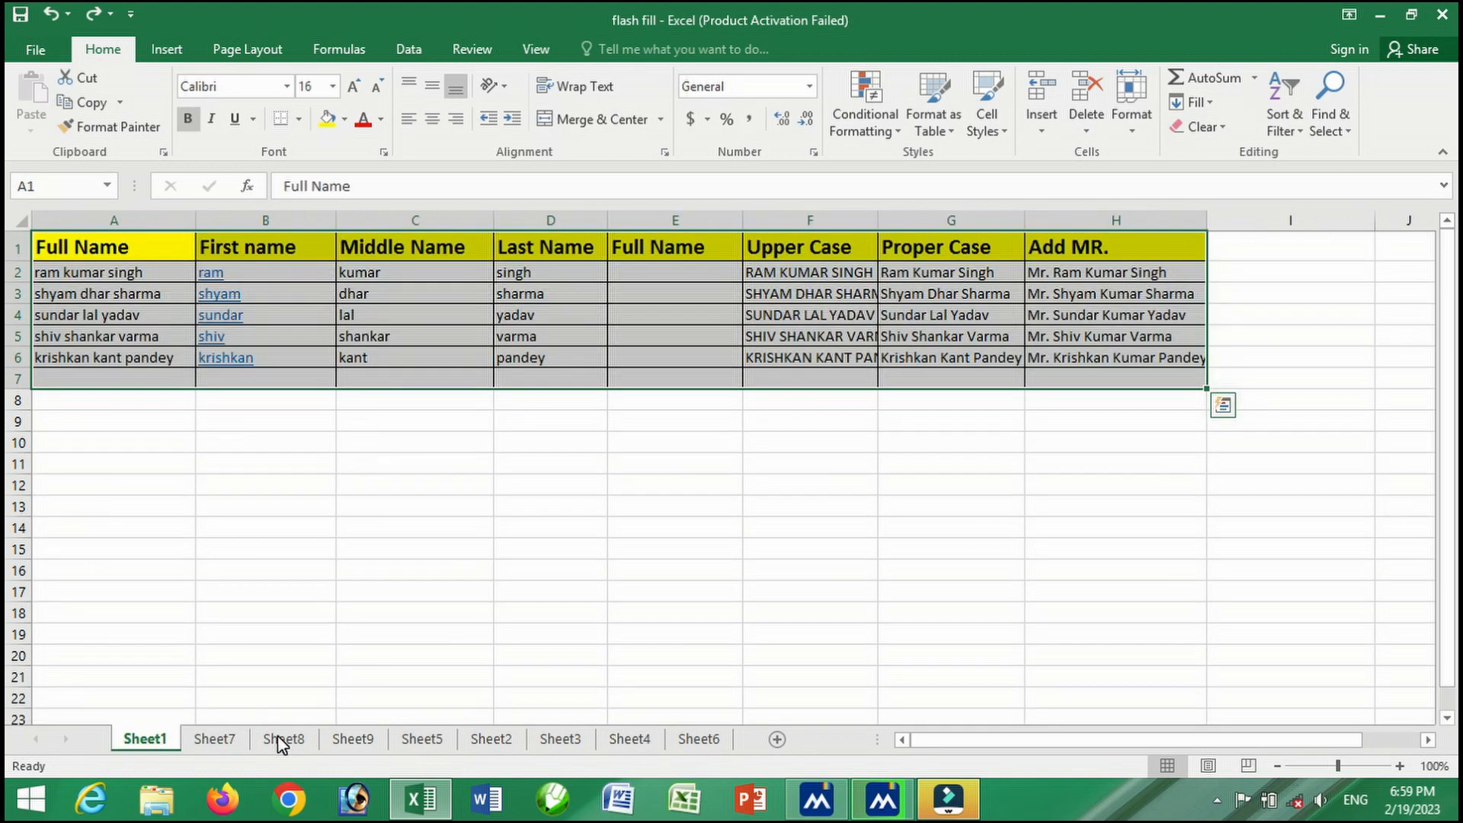
left_click(216, 737)
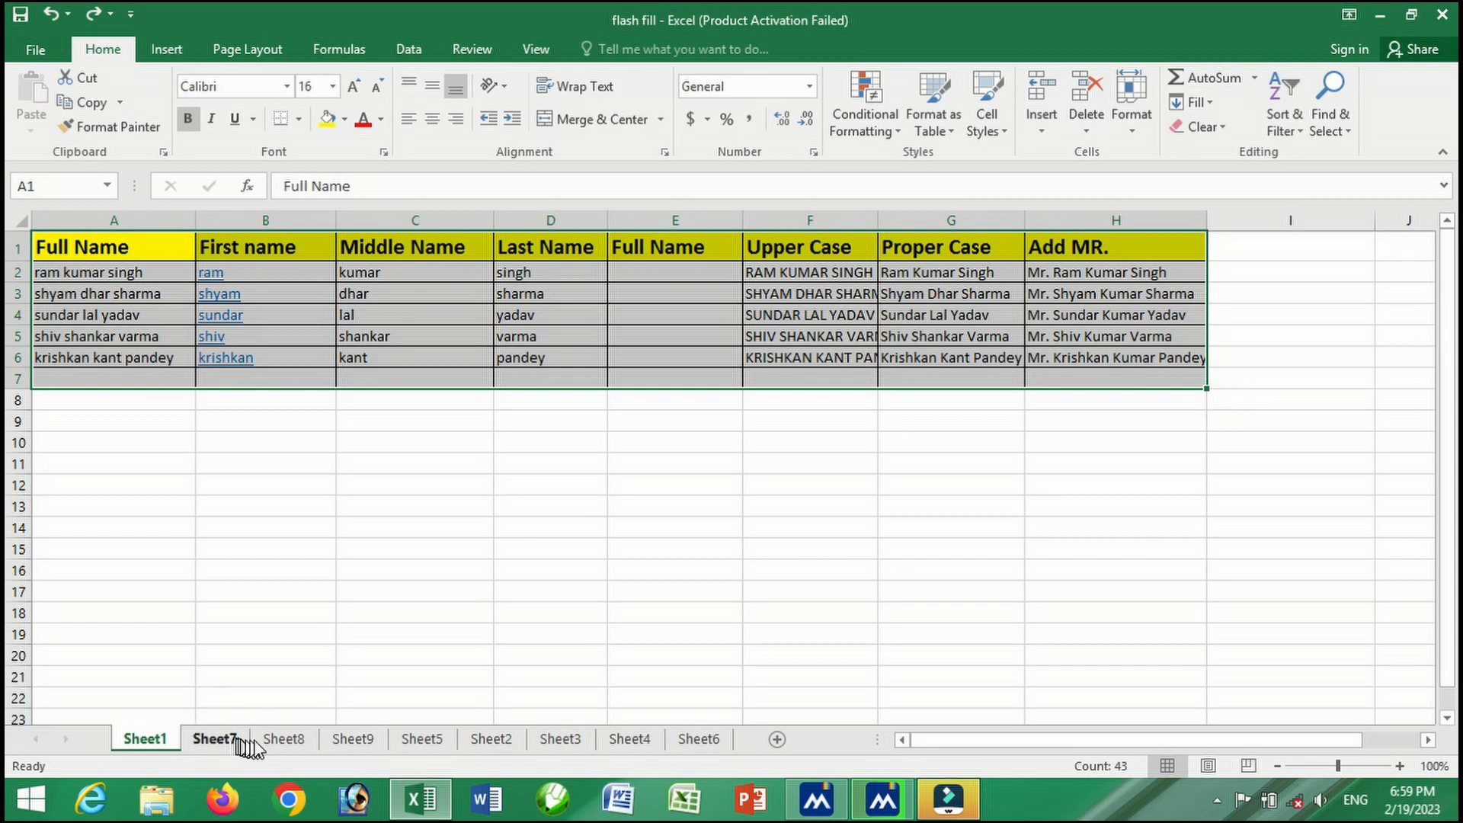
left_click(285, 740)
left_click(354, 740)
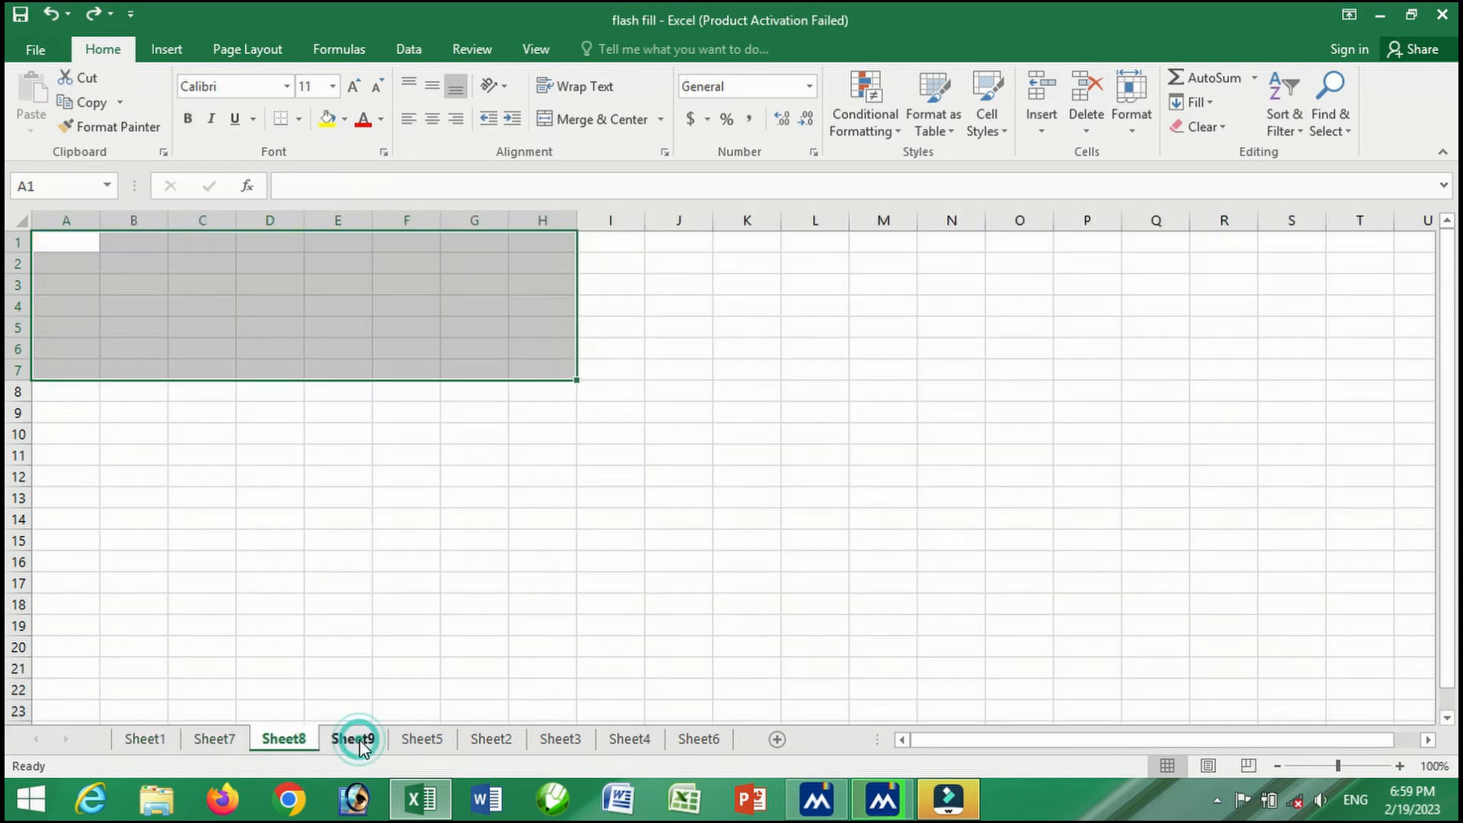
left_click(141, 738)
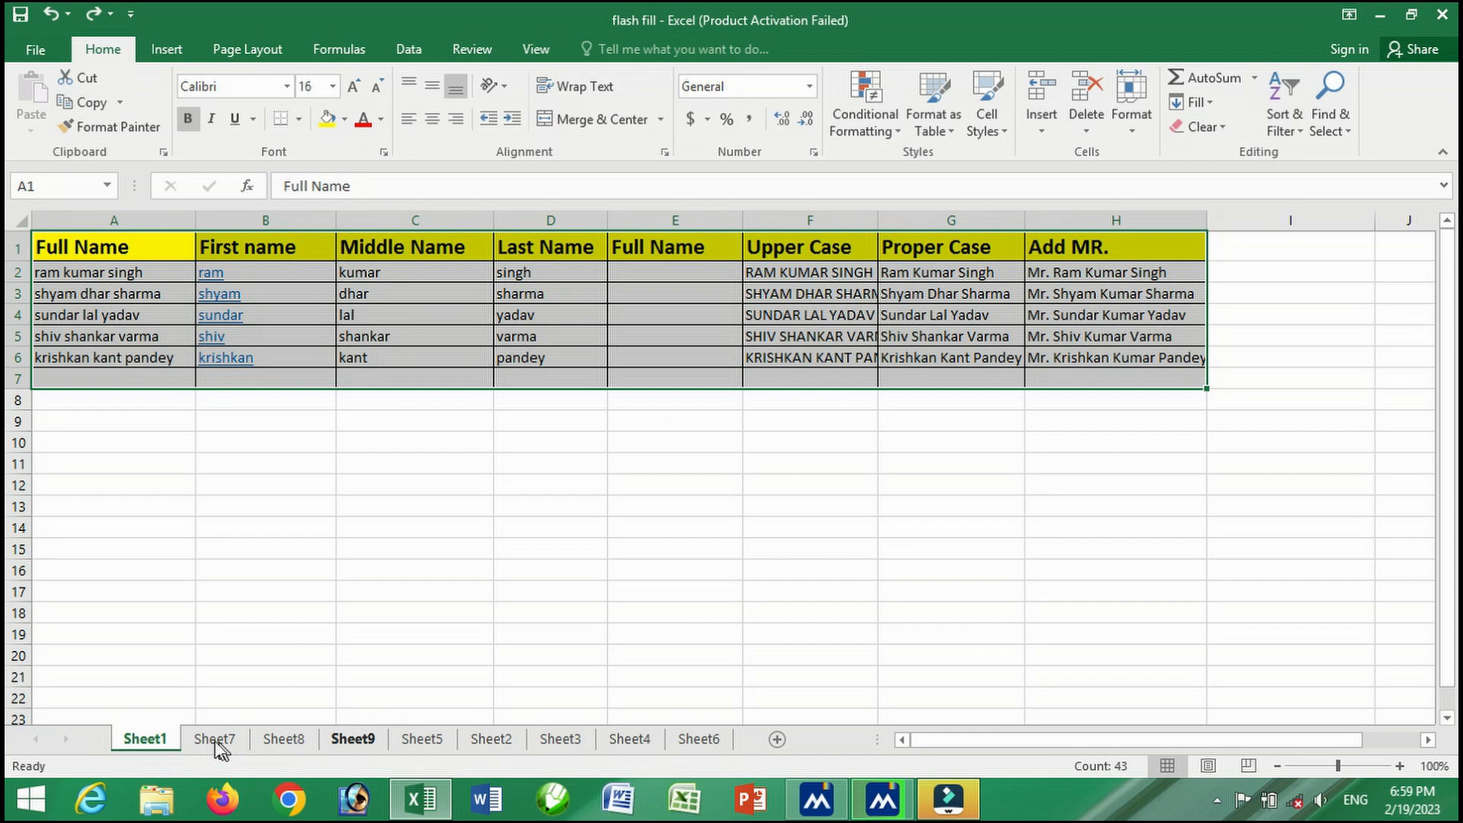
left_click(291, 739, "shift")
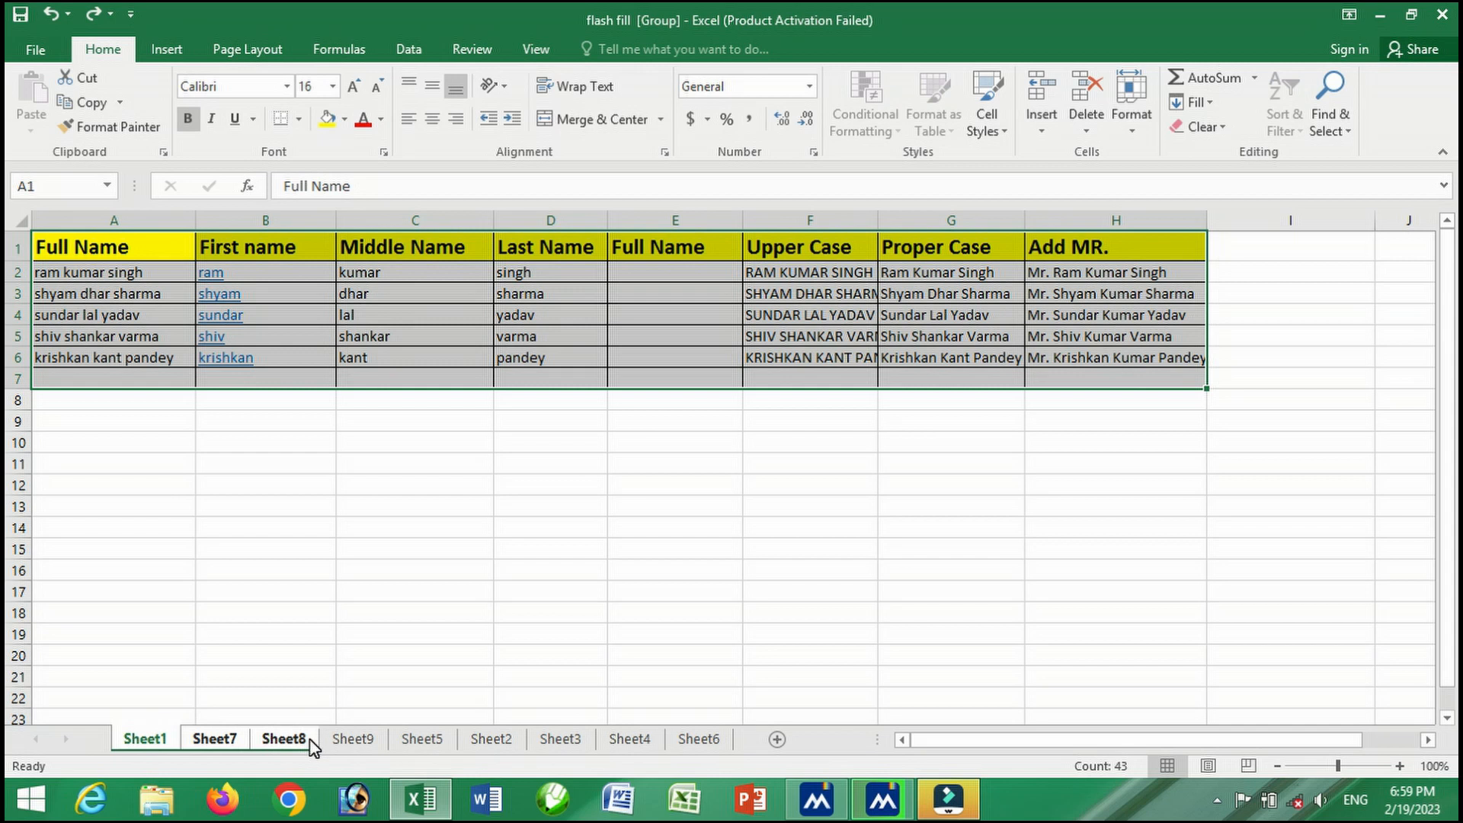
left_click(230, 739)
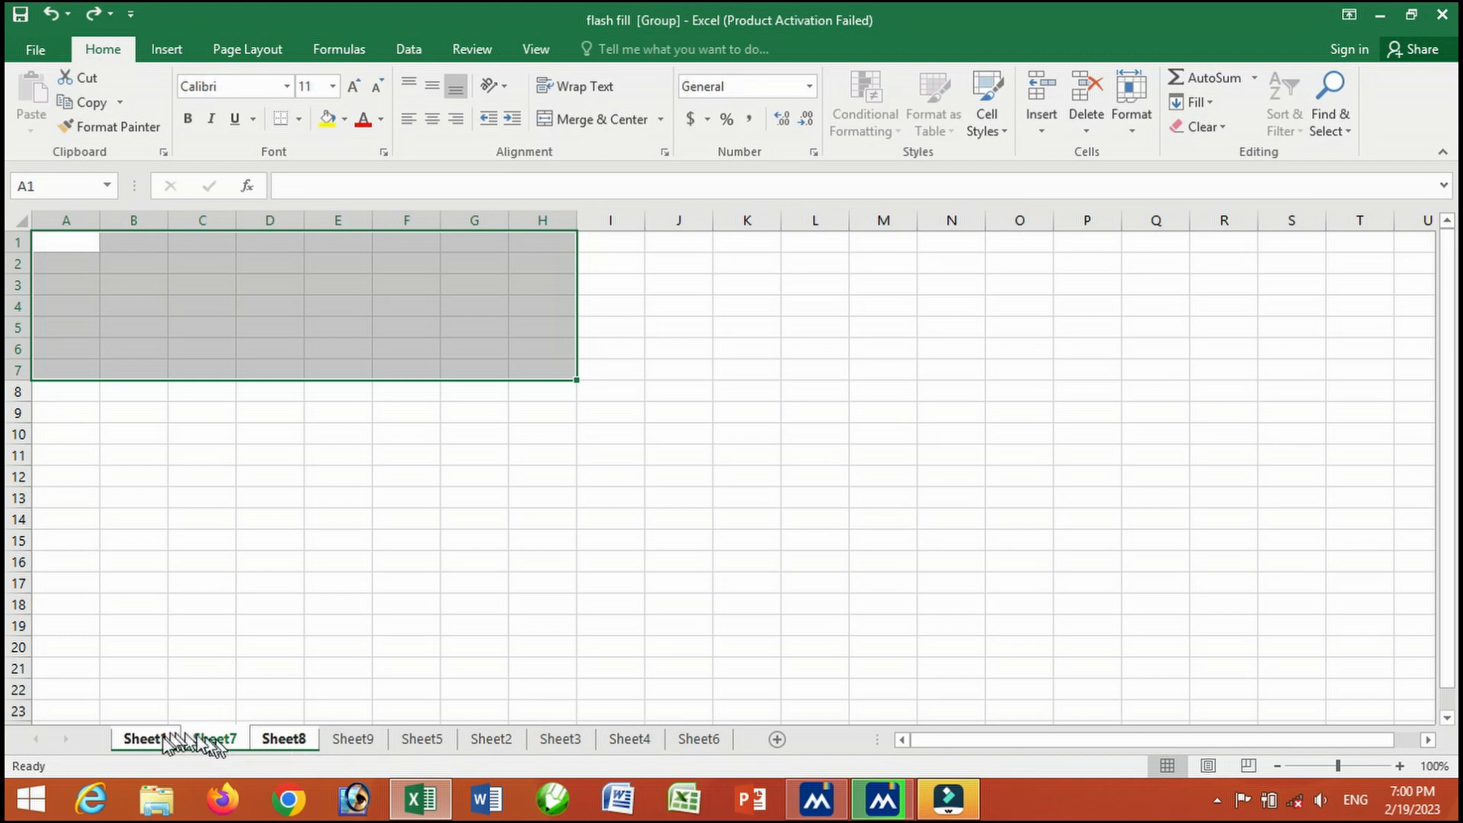
left_click(290, 741)
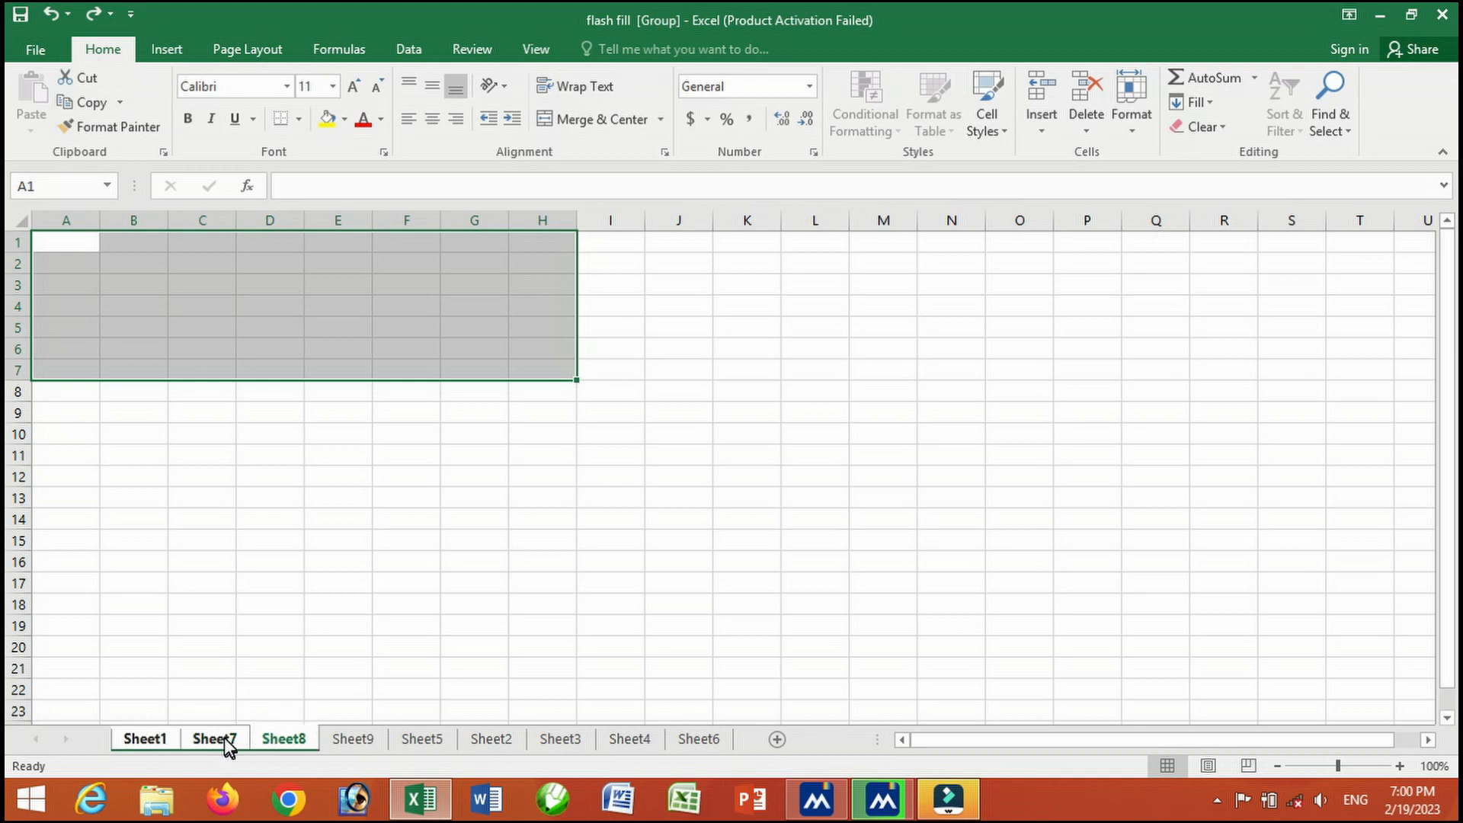
left_click(253, 665)
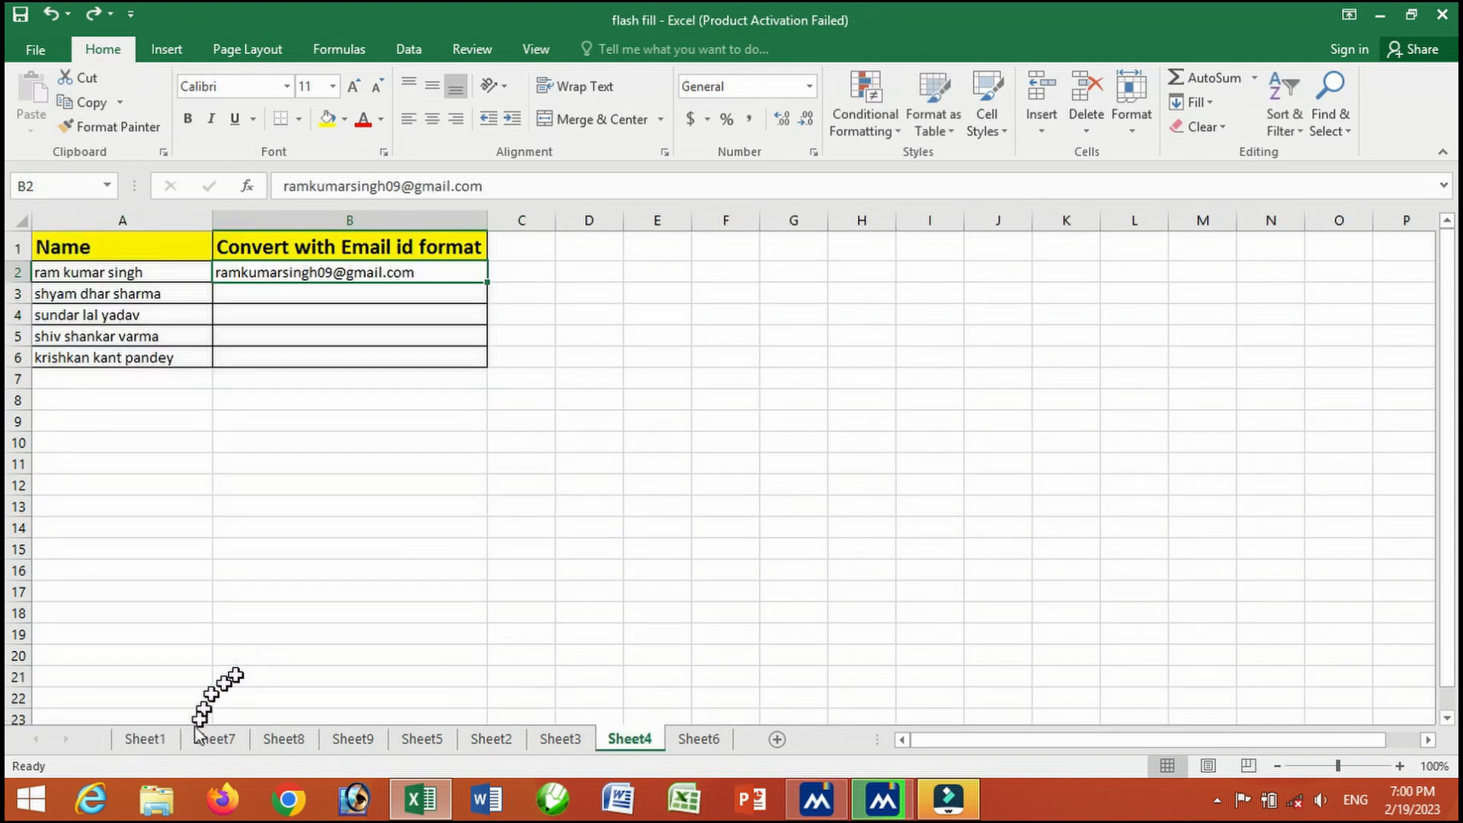
Fill Sheet1's range A1:H7 across the grouped worksheets Sheet7 and Sheet9 using the Contents option.
left_click(155, 737)
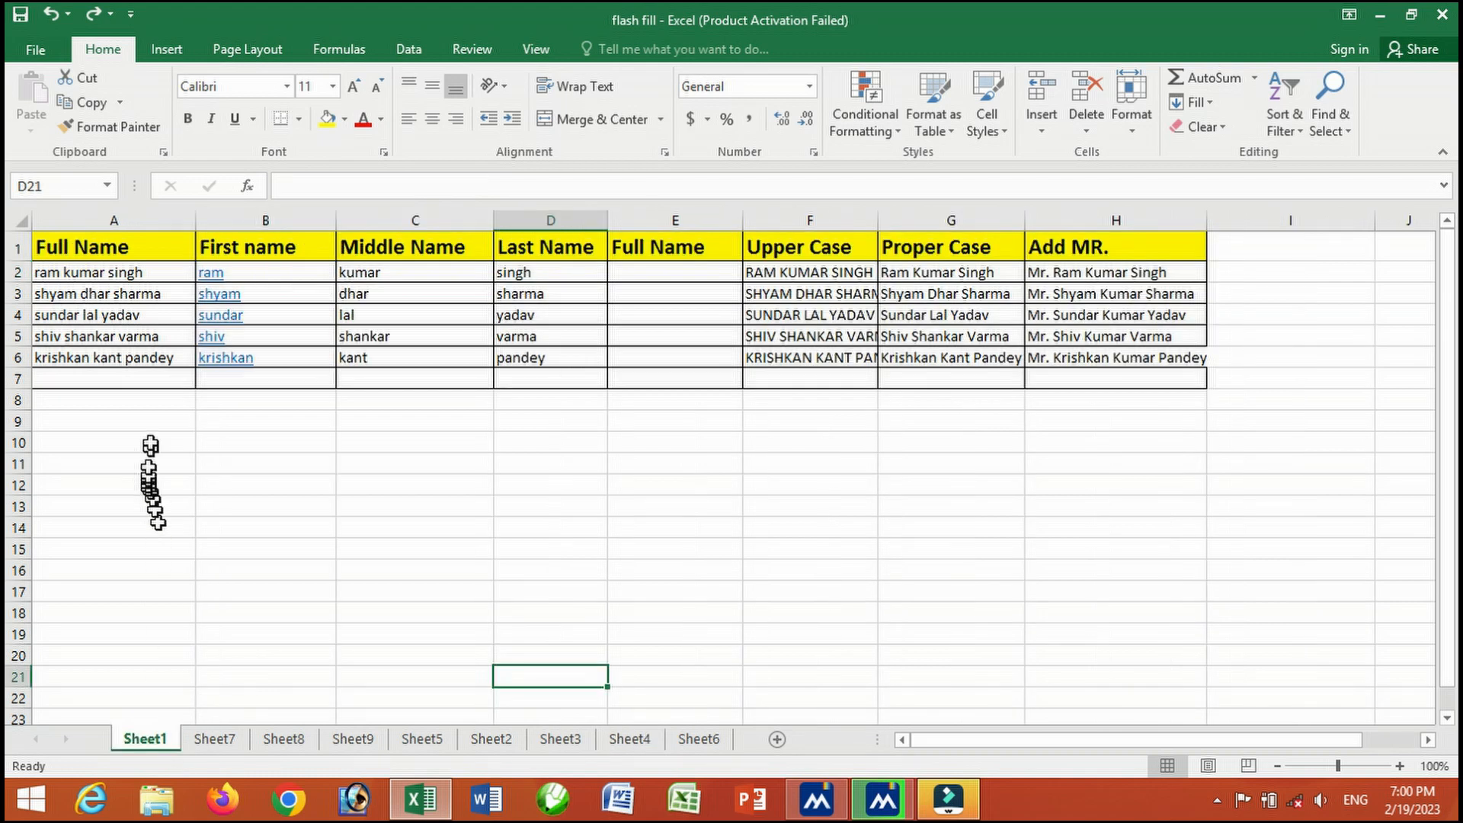
left_click_drag(107, 258, 1202, 382)
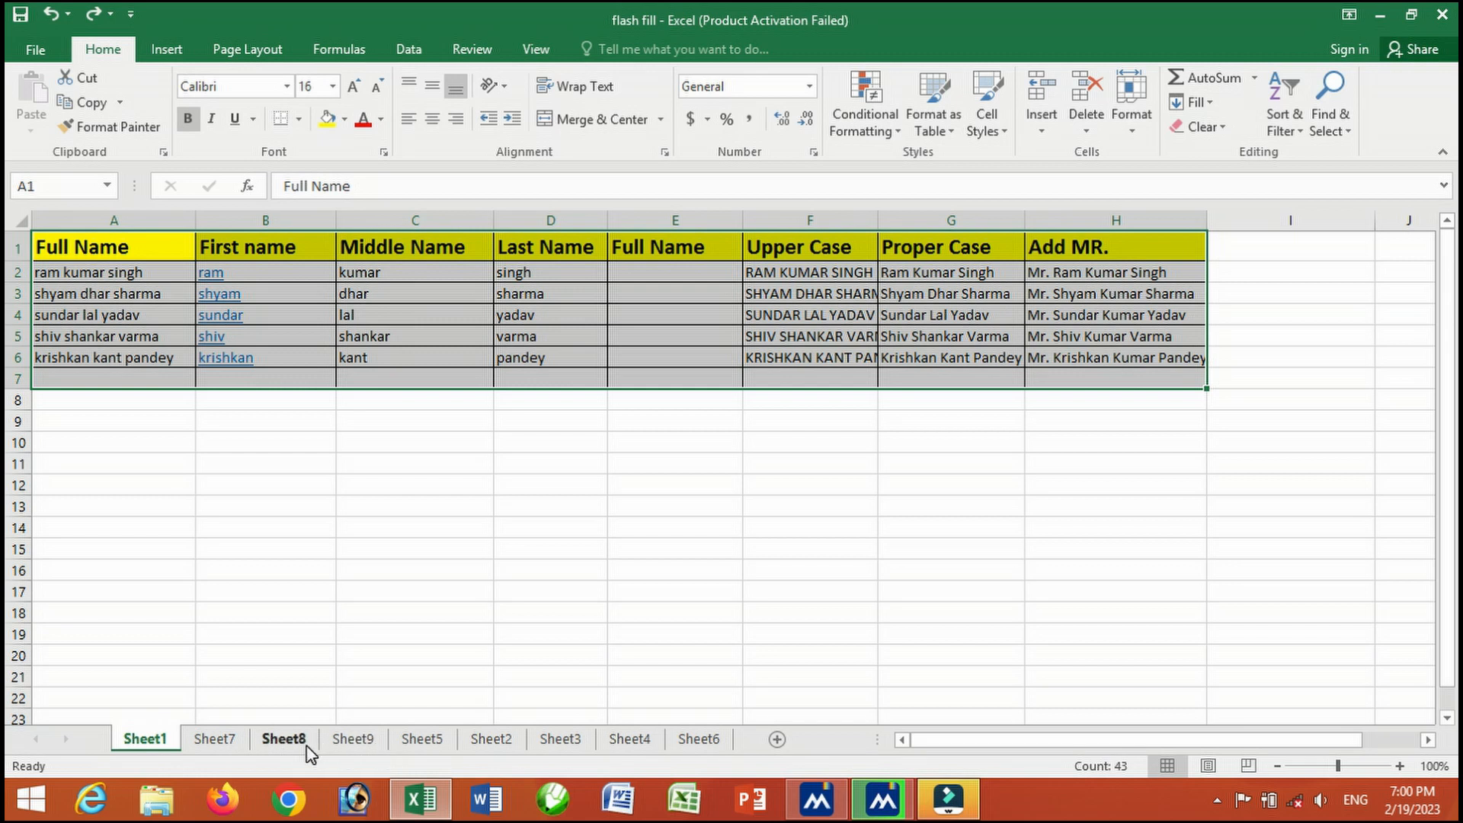
left_click(231, 741)
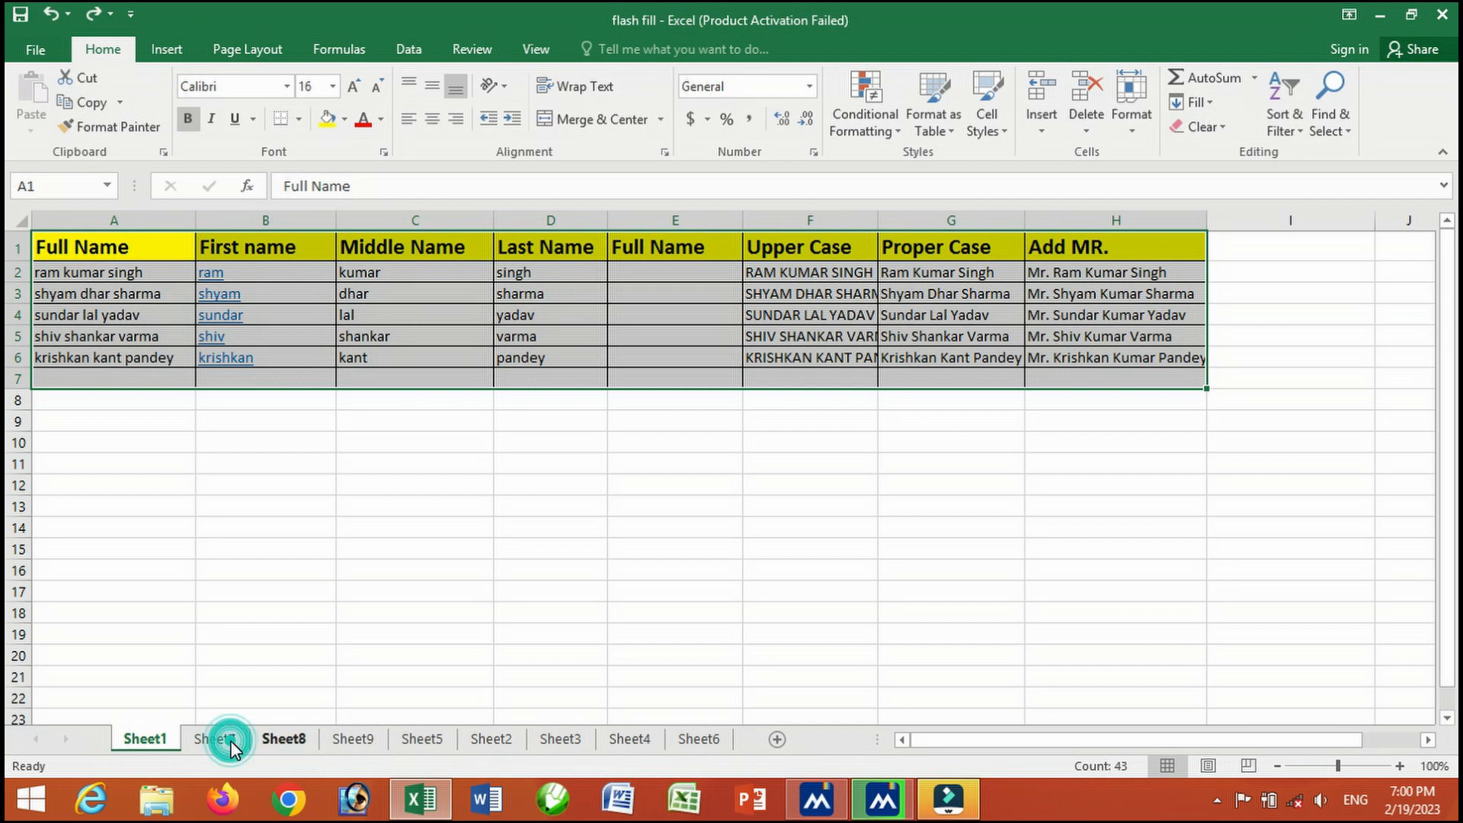
left_click(361, 744, "ctrl")
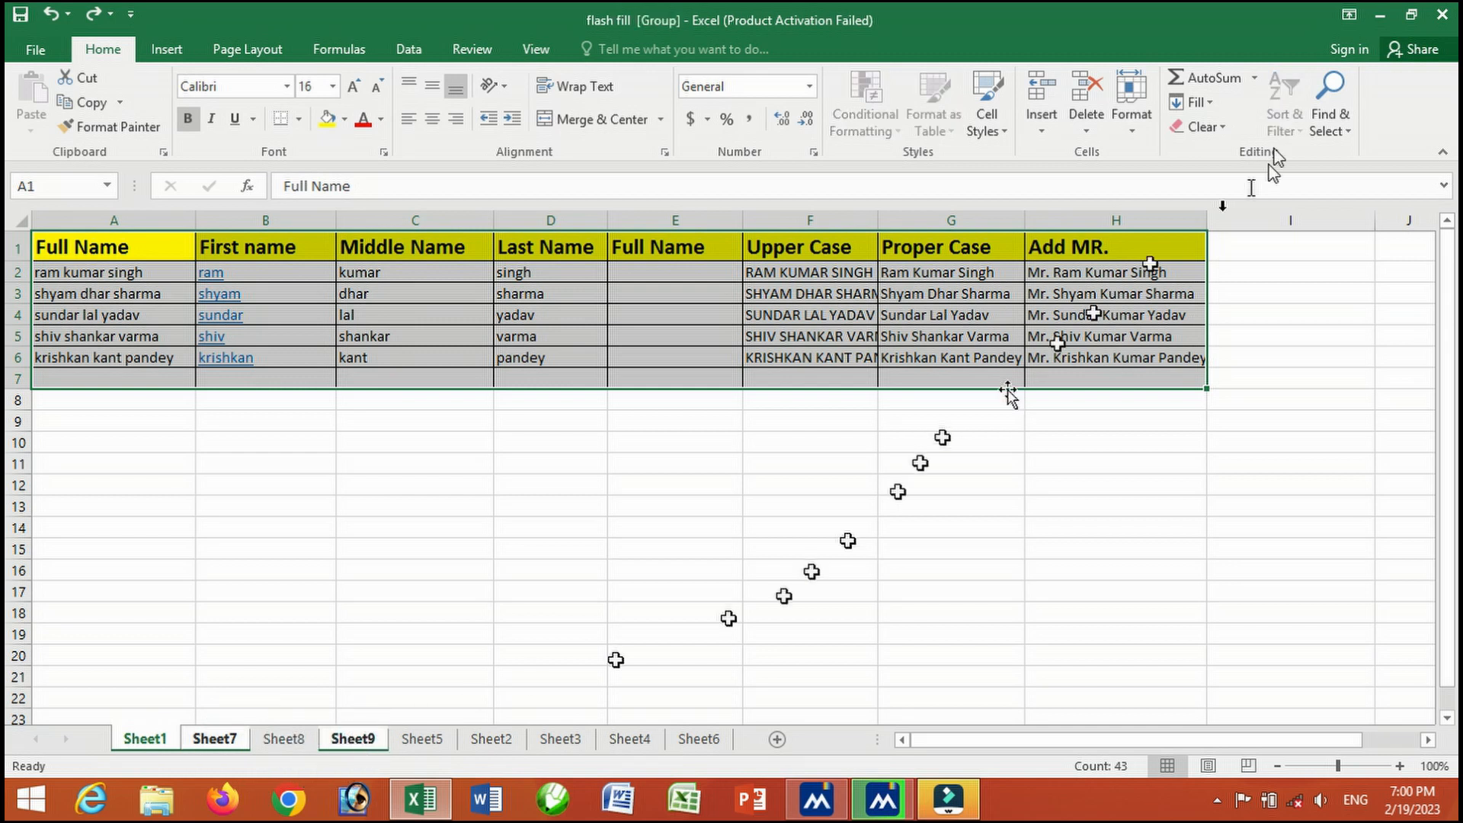
left_click(1210, 104)
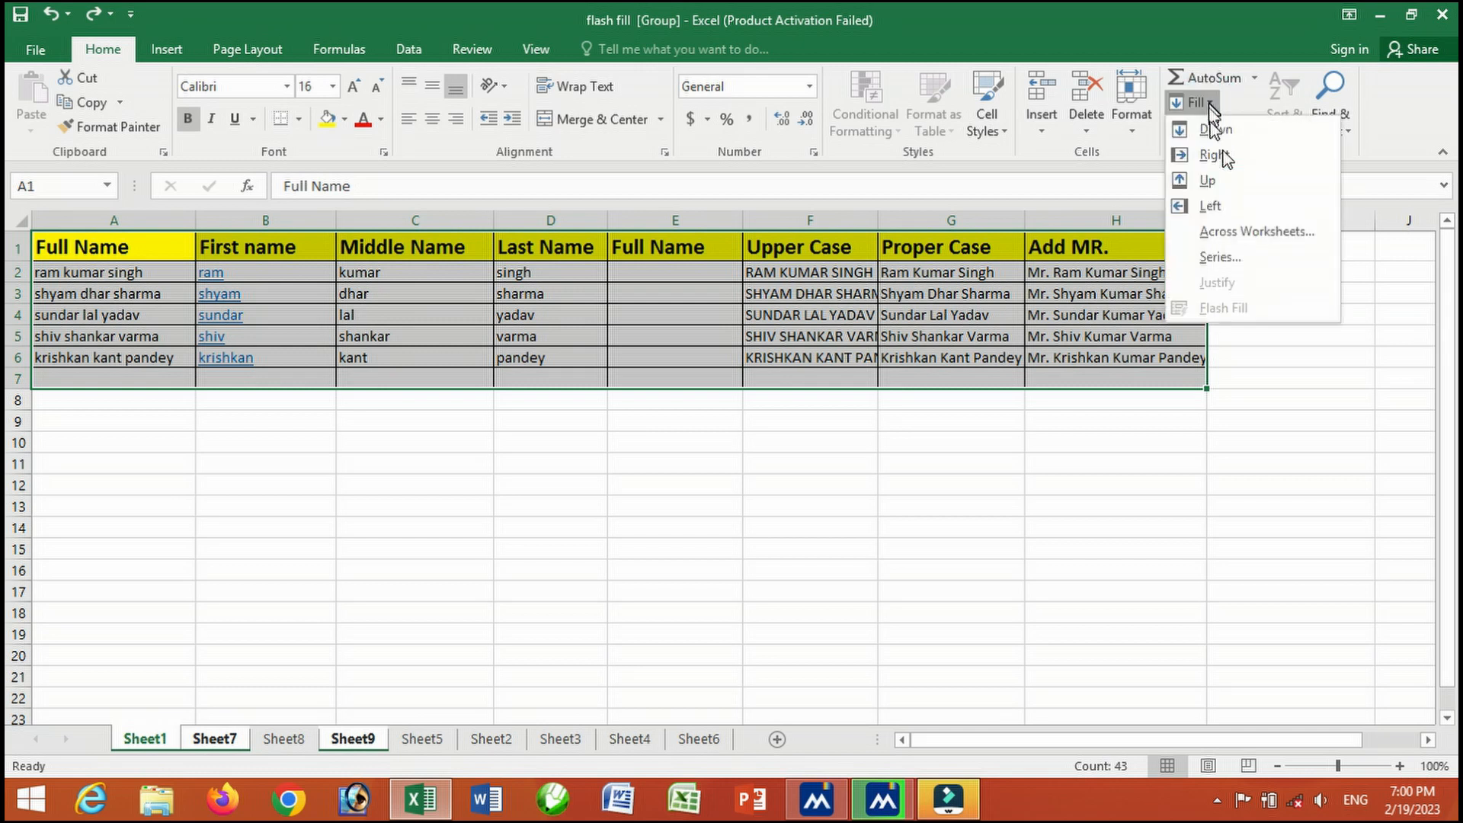
left_click(1243, 234)
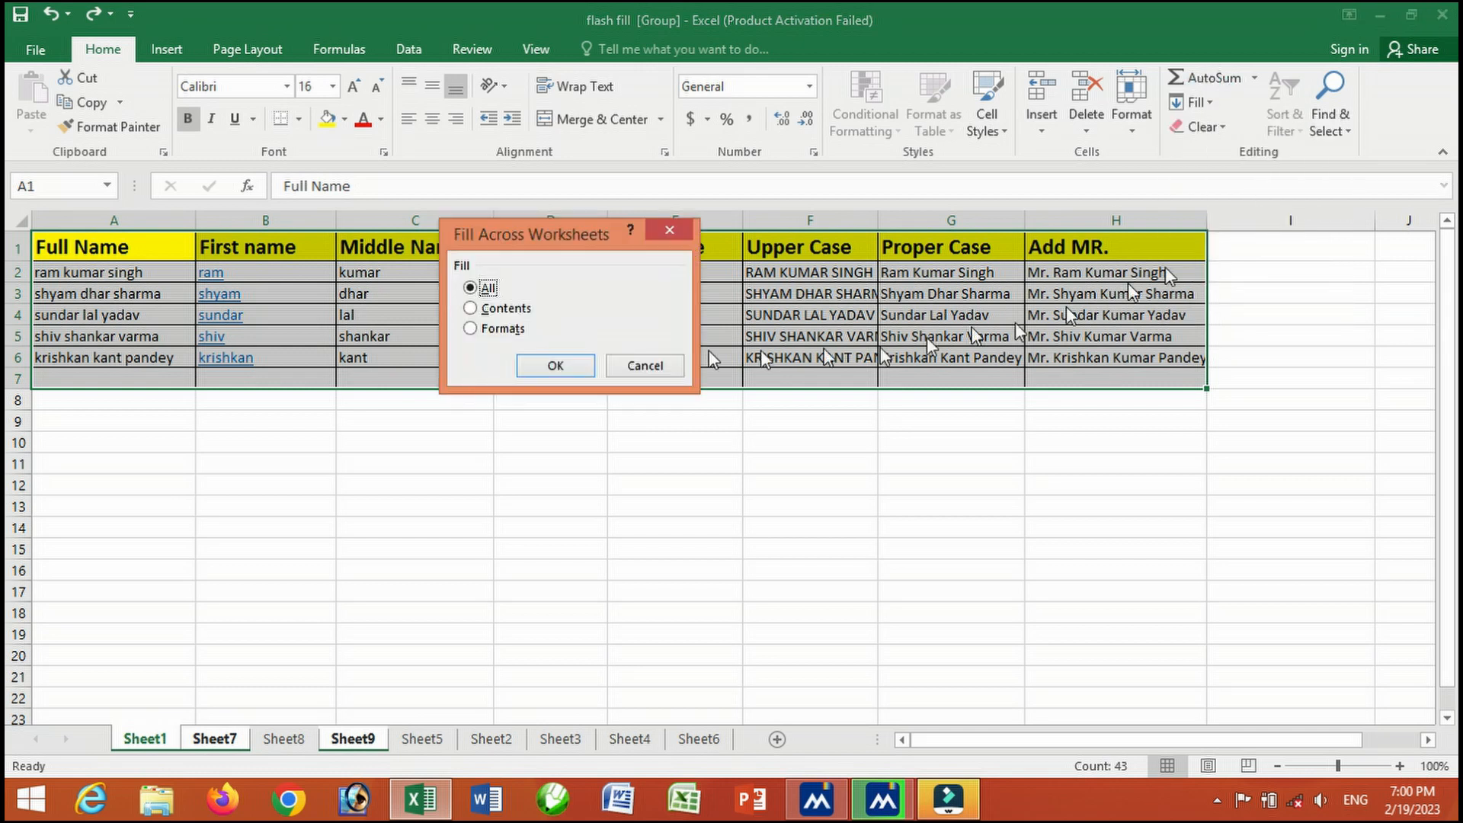
left_click(510, 313)
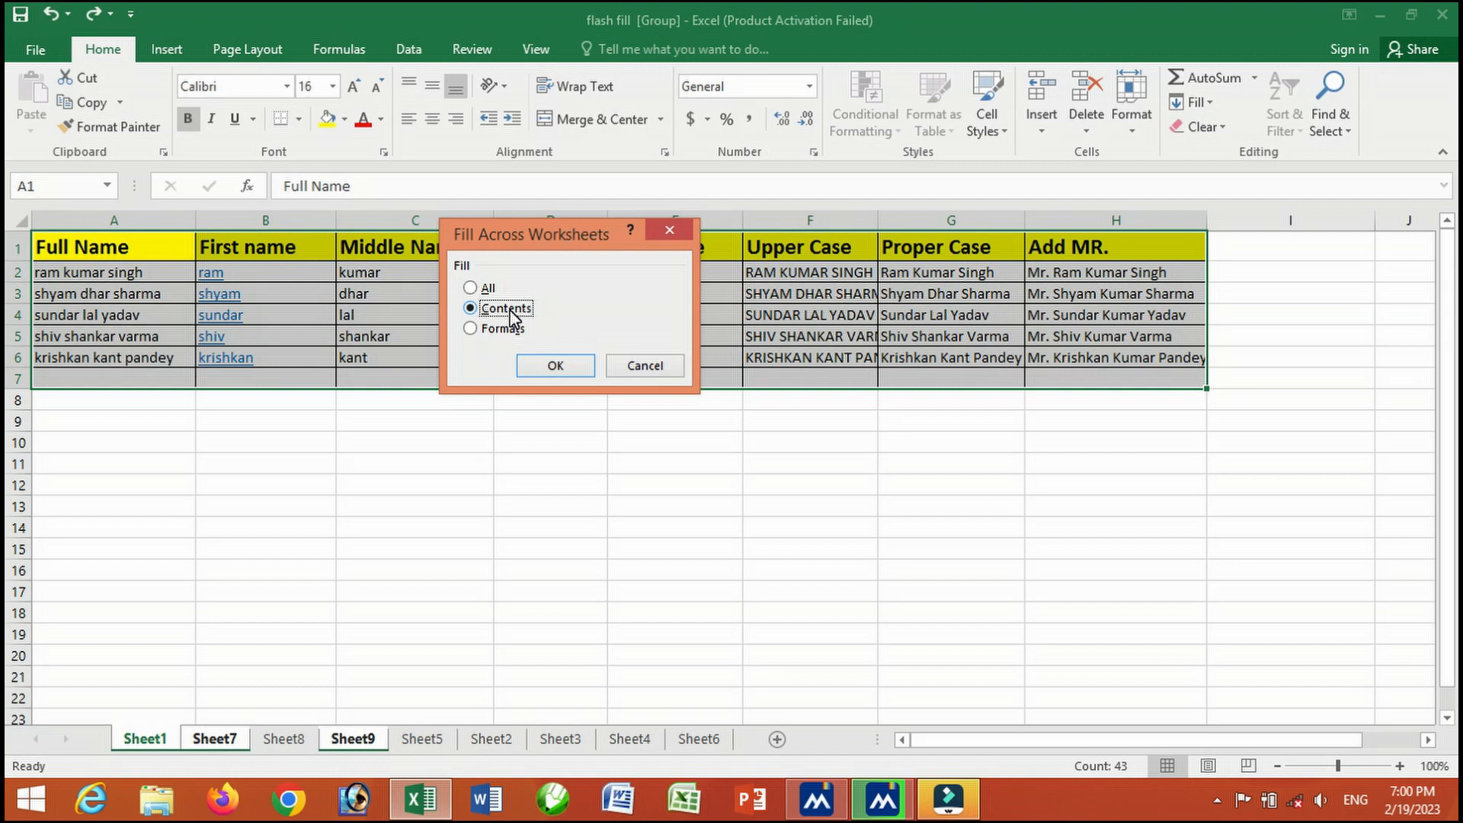
left_click(557, 367)
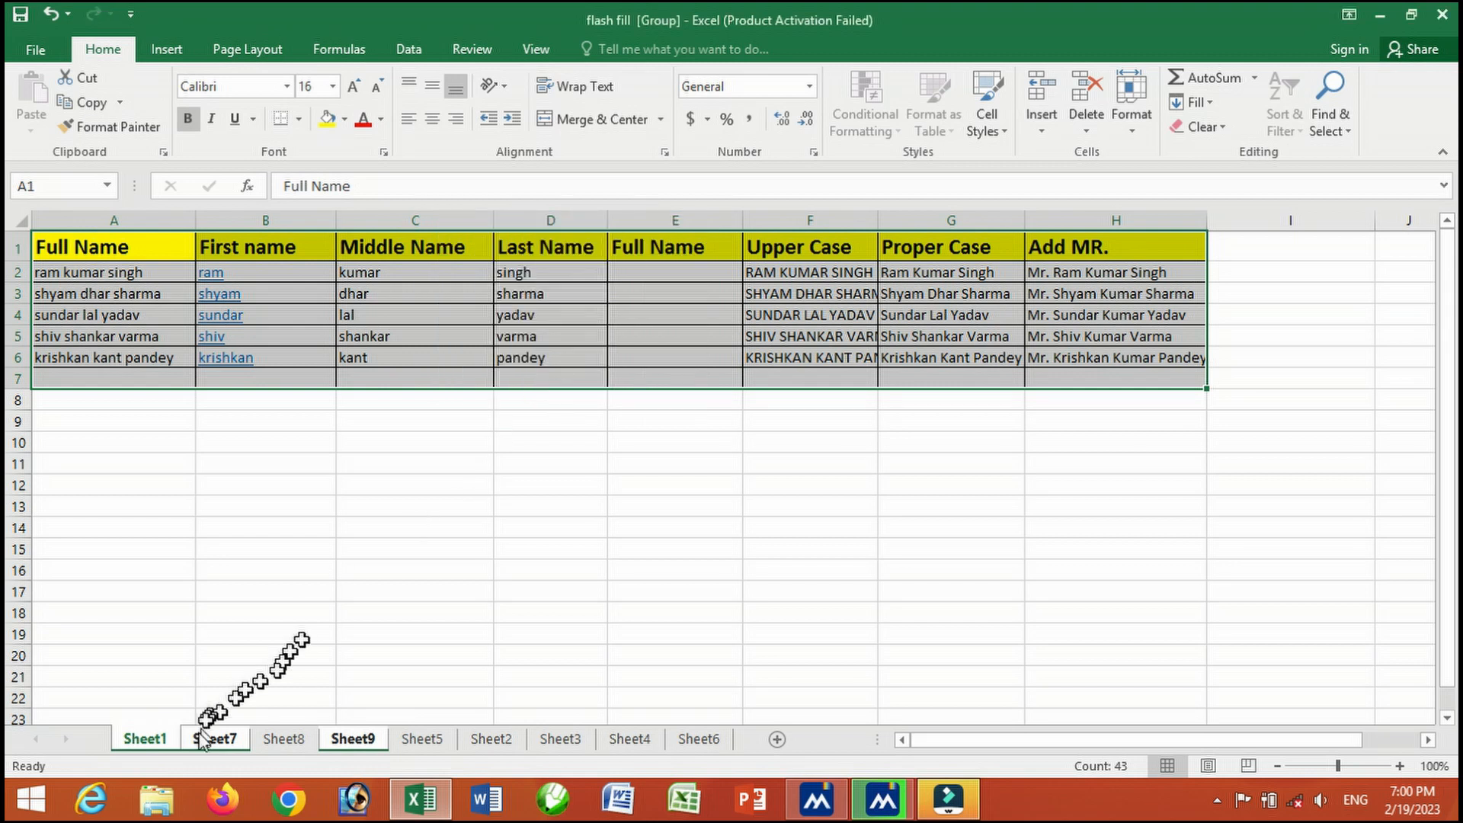
Inspect Sheet8 and Sheet9 to compare the ungrouped worksheet with one included in the Contents fill.
left_click(287, 739)
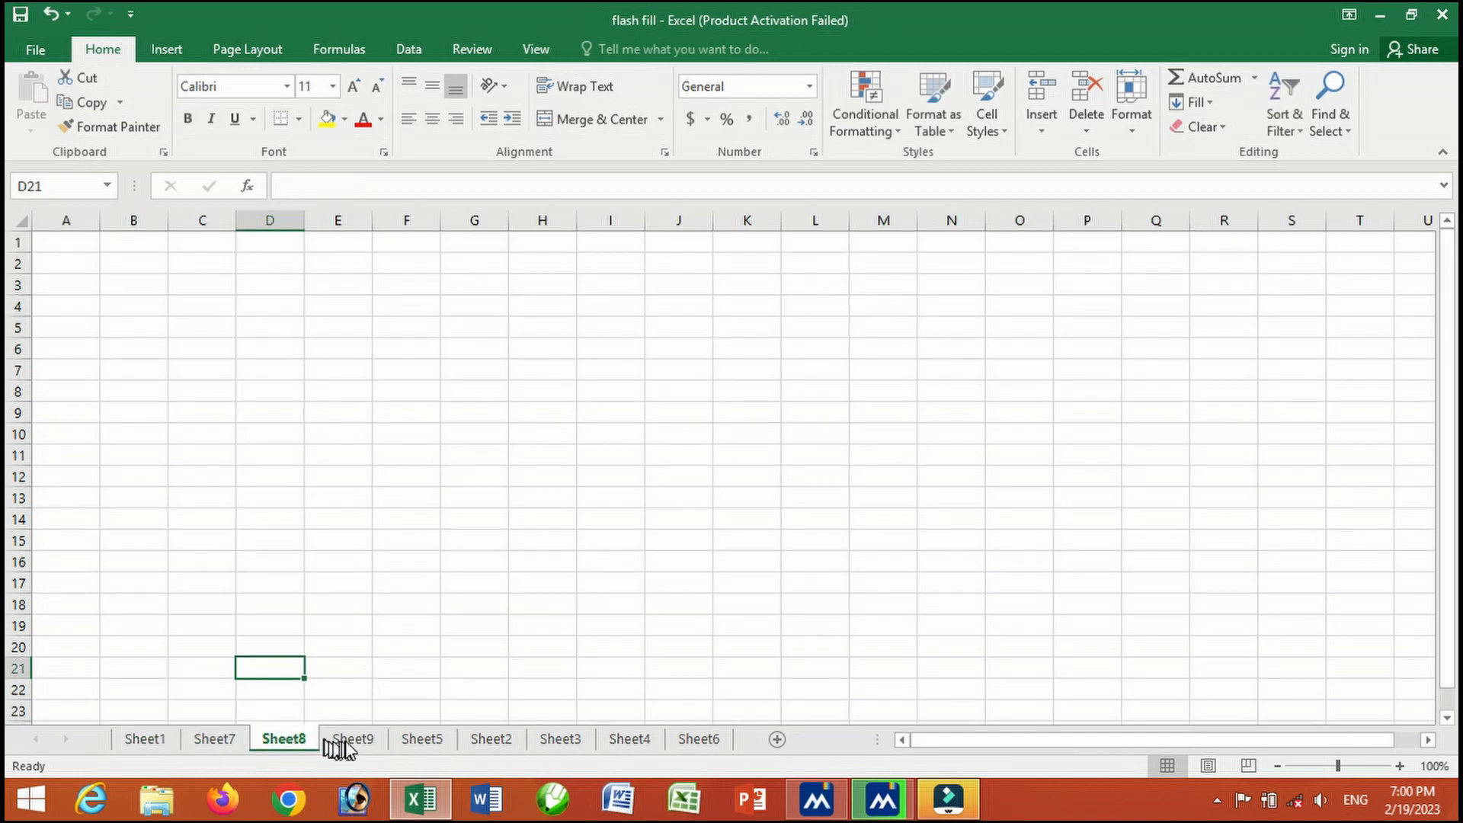
left_click(345, 739)
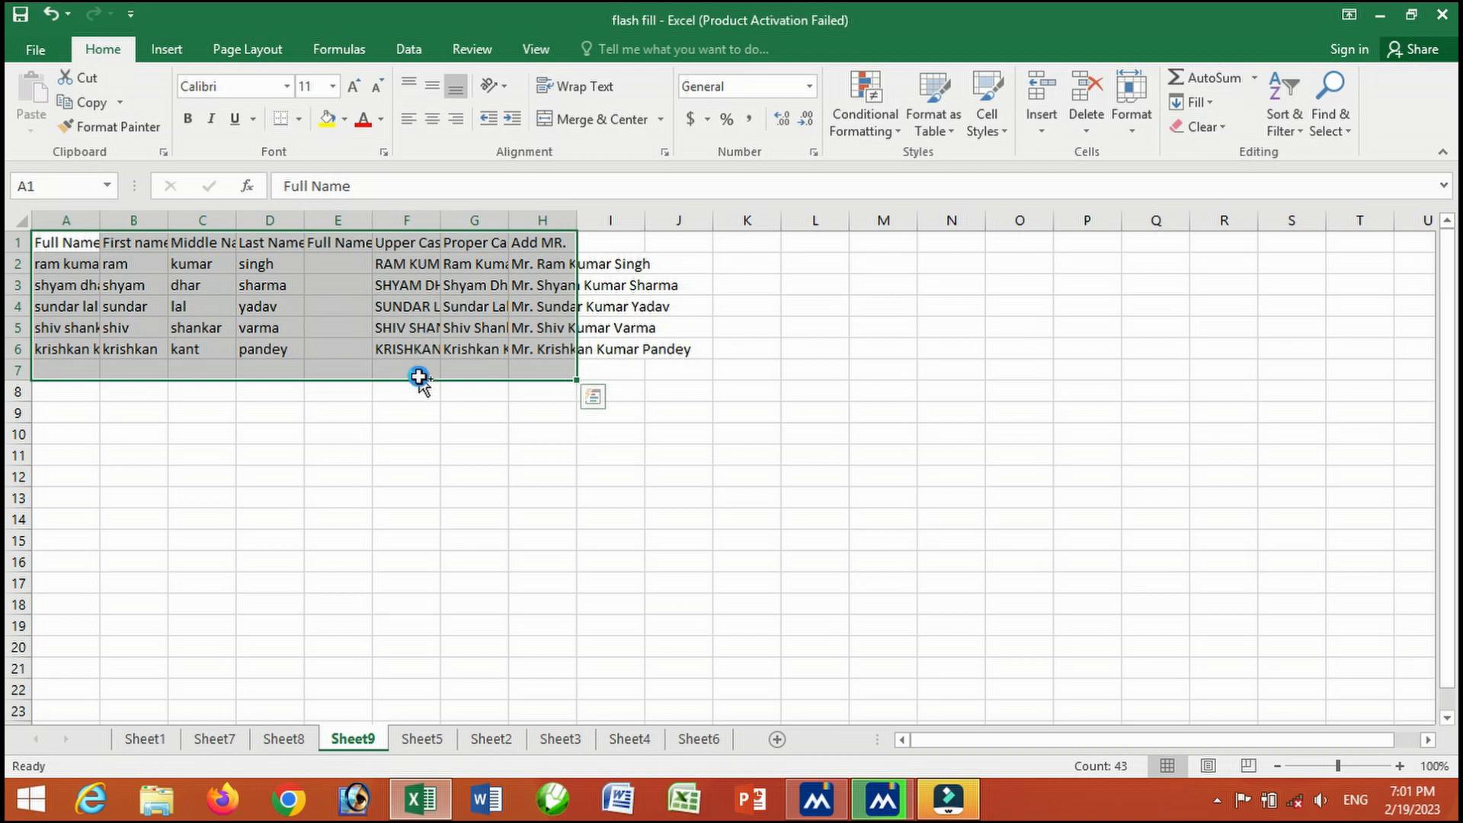
Undo the Contents fill, check Sheet7 and Sheet9, and return to Sheet1.
key("ctrl+z")
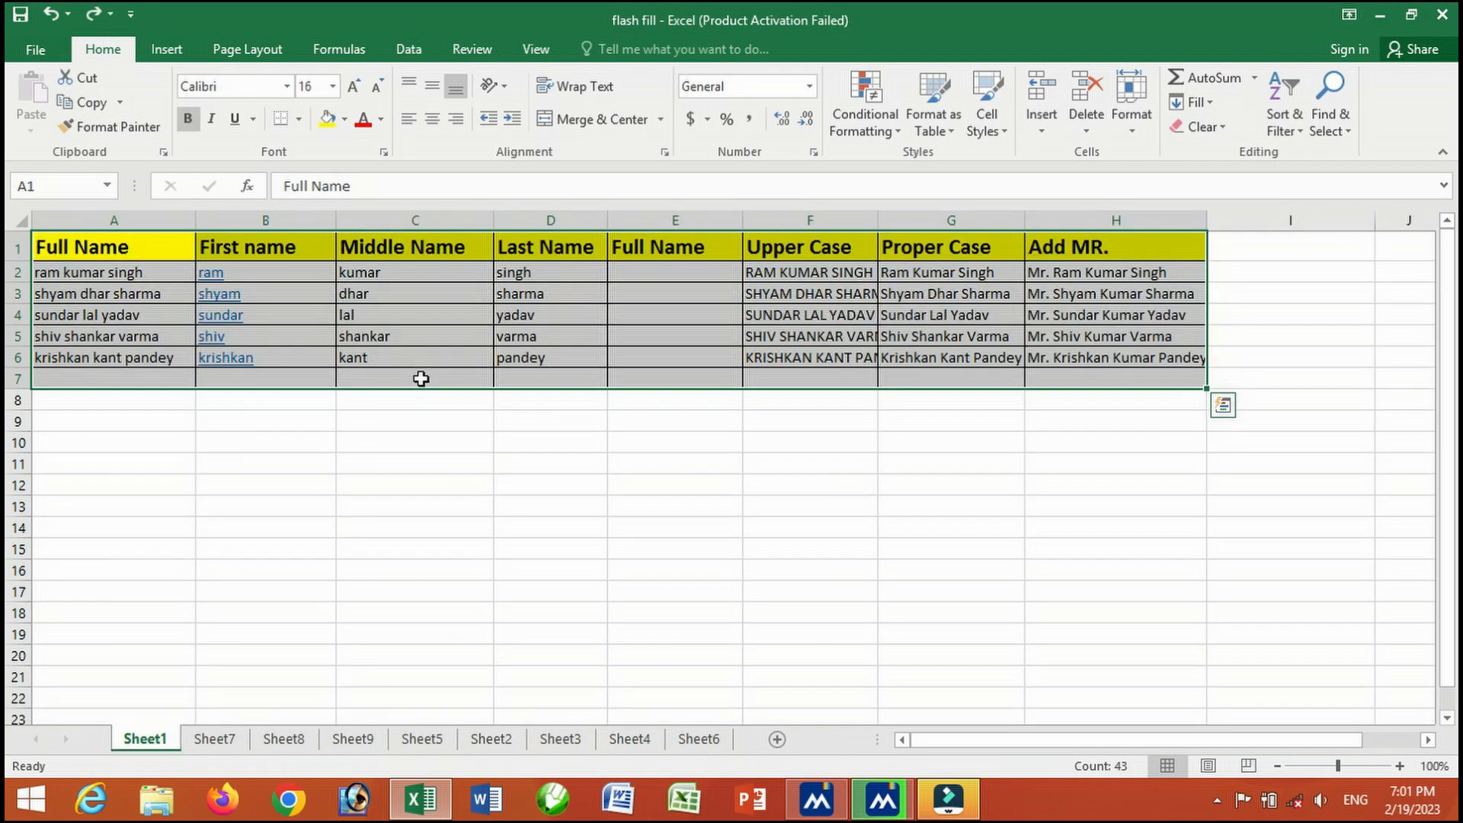
left_click(231, 738)
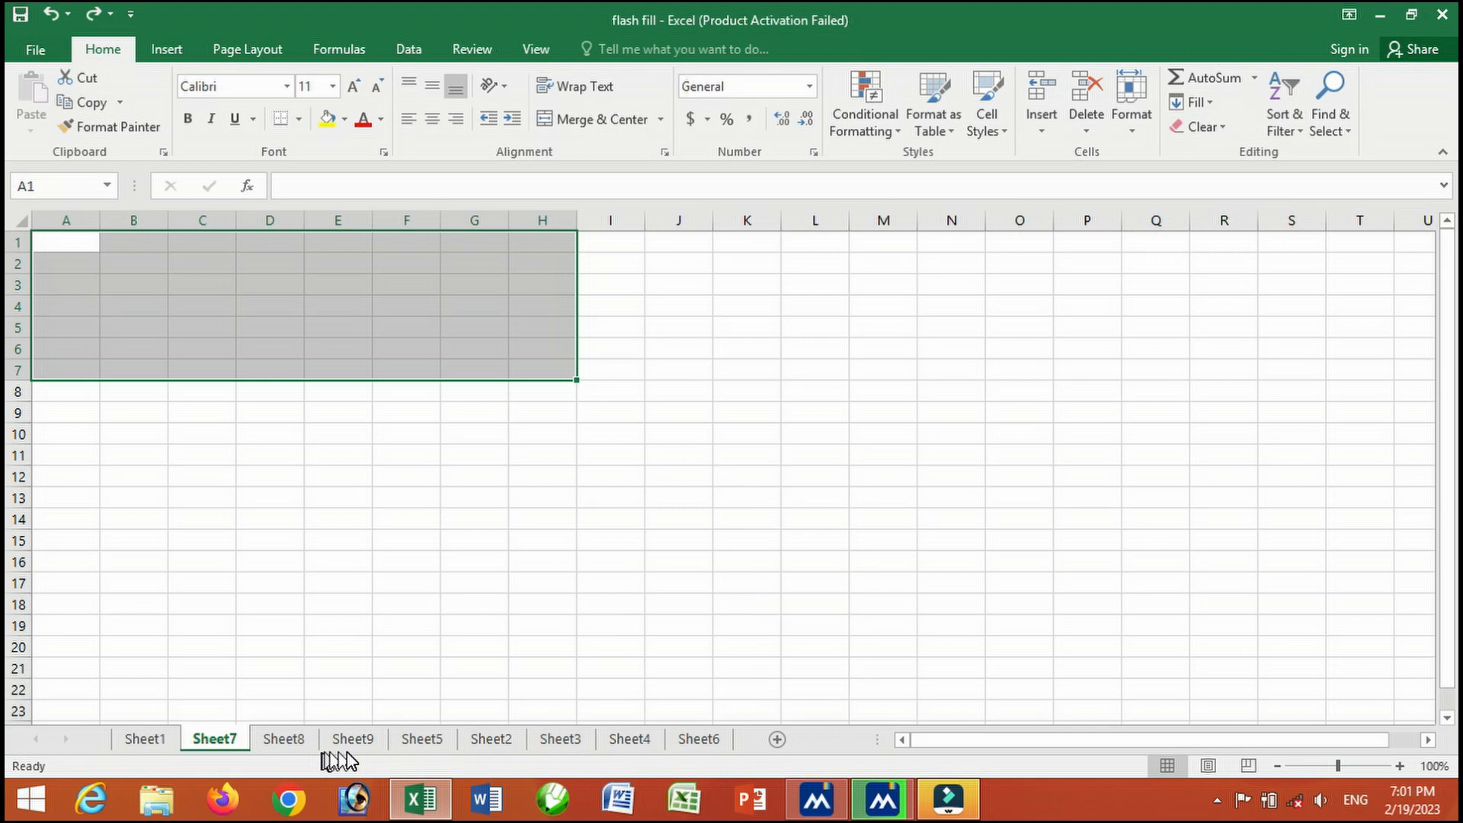
left_click(358, 745)
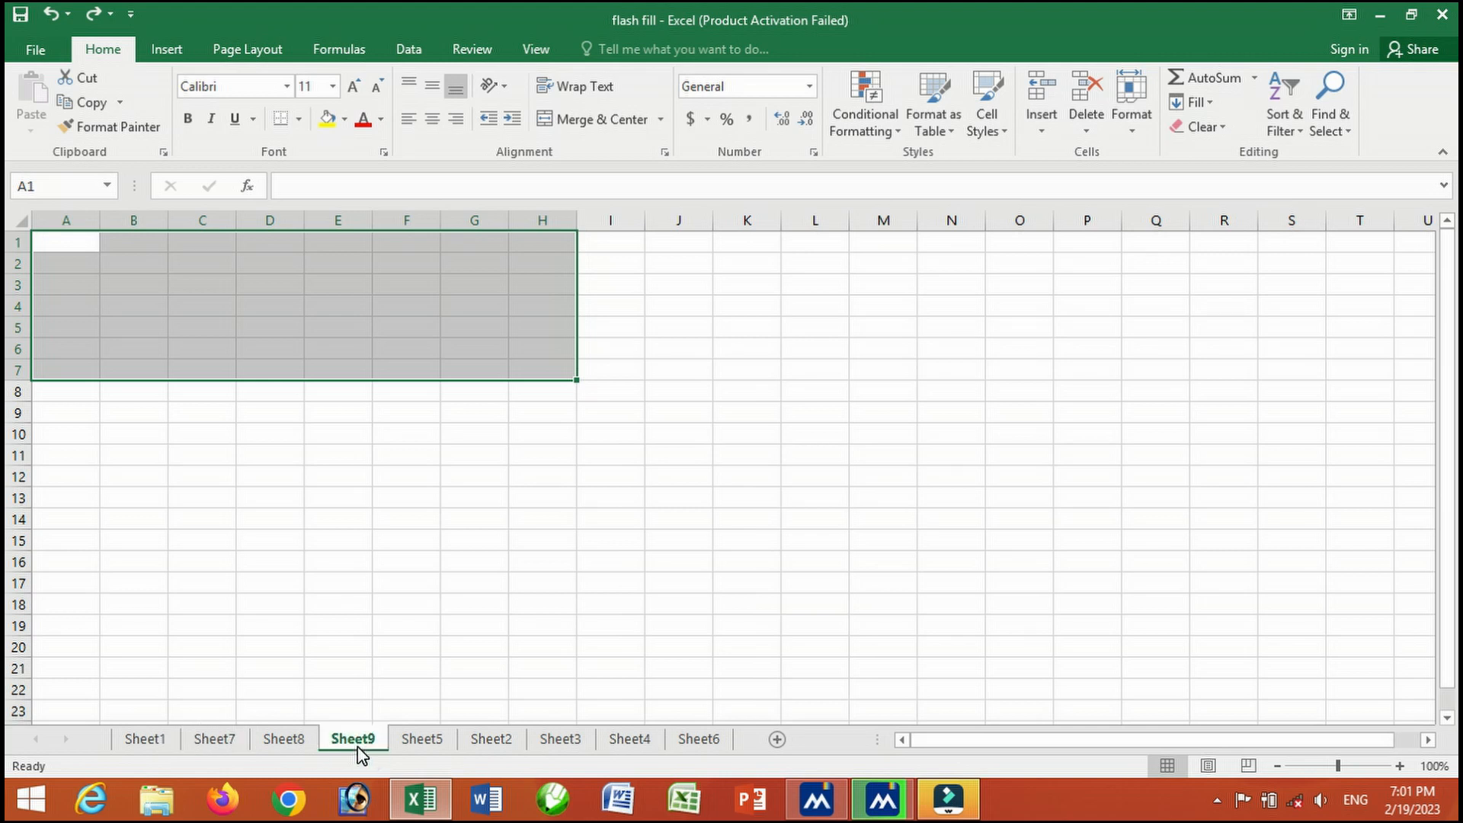
left_click(156, 743)
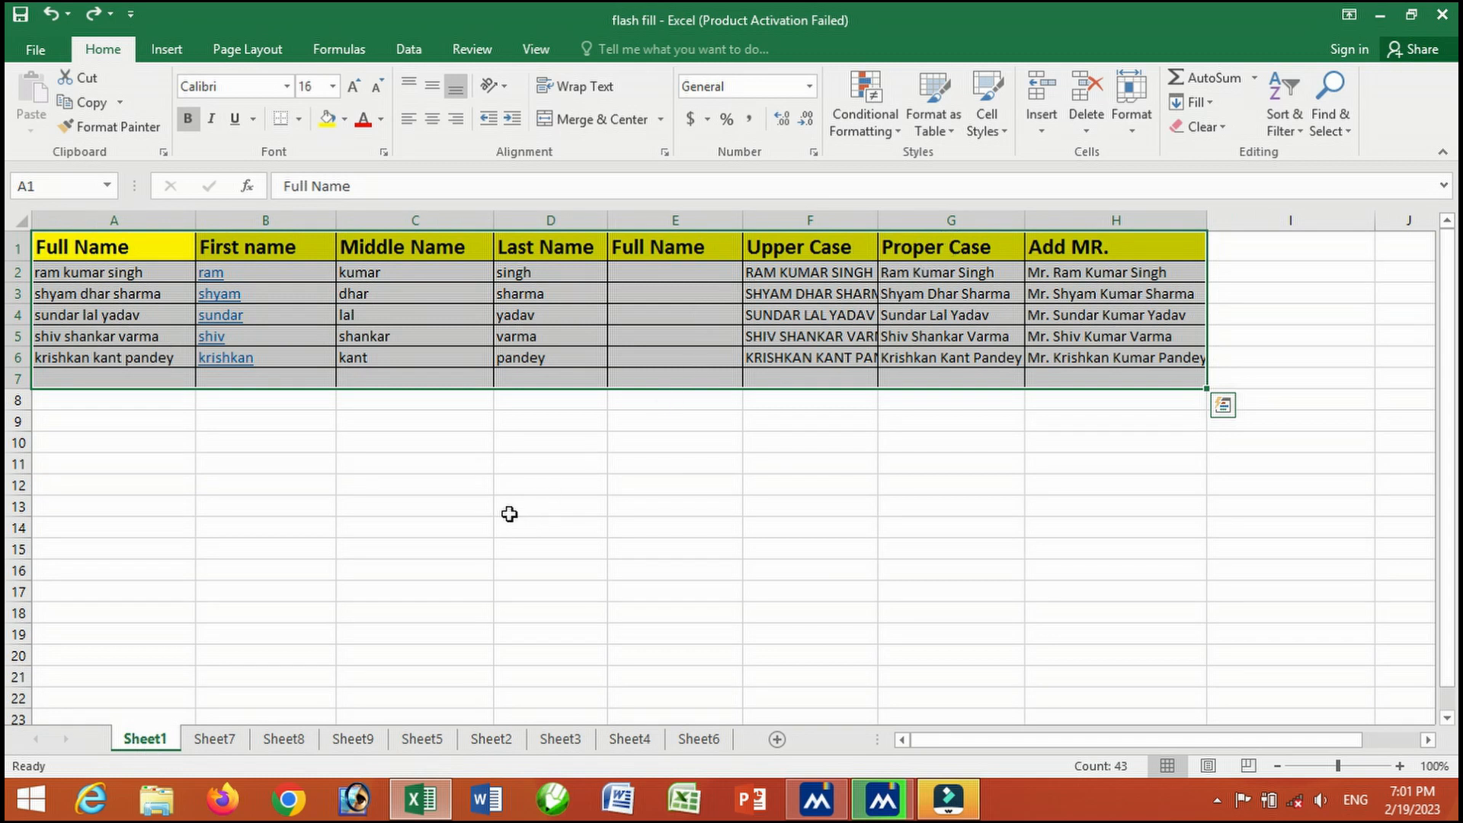
Group Sheet9 with Sheet1 and fill the range A1:H7 across them using the Formats option.
left_click(353, 739)
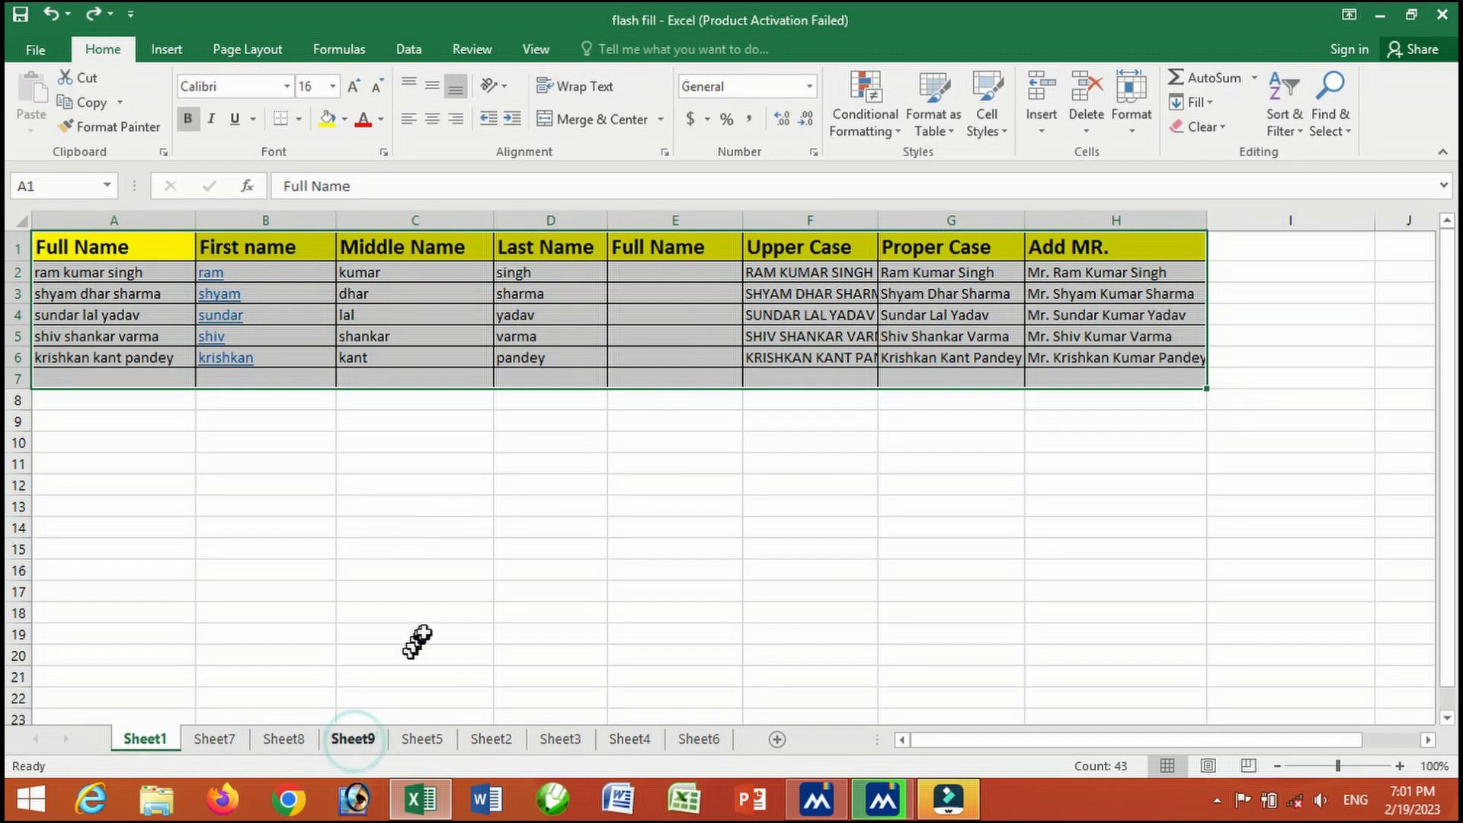
left_click(1210, 107)
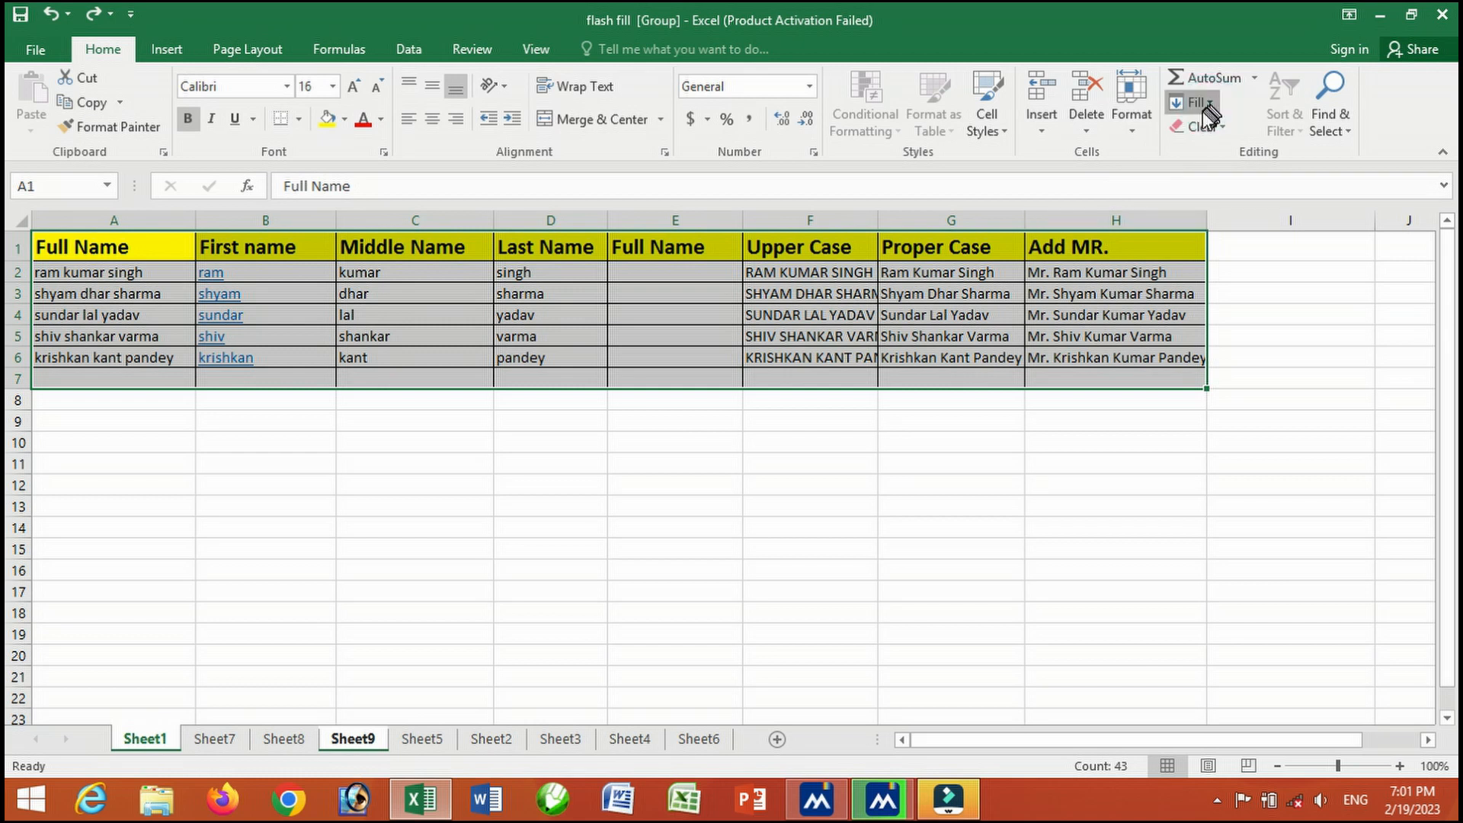
left_click(1231, 236)
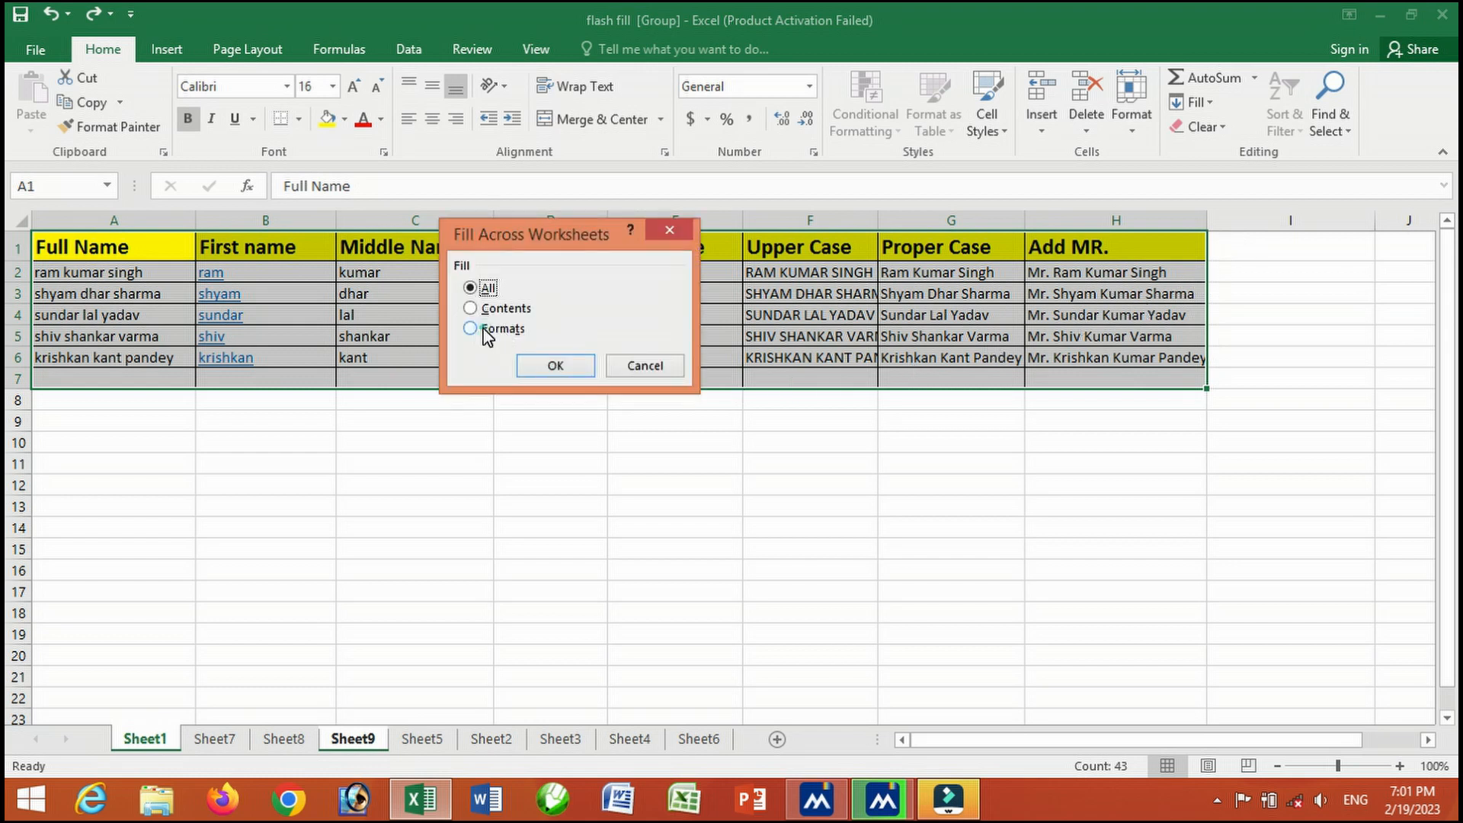
left_click(480, 328)
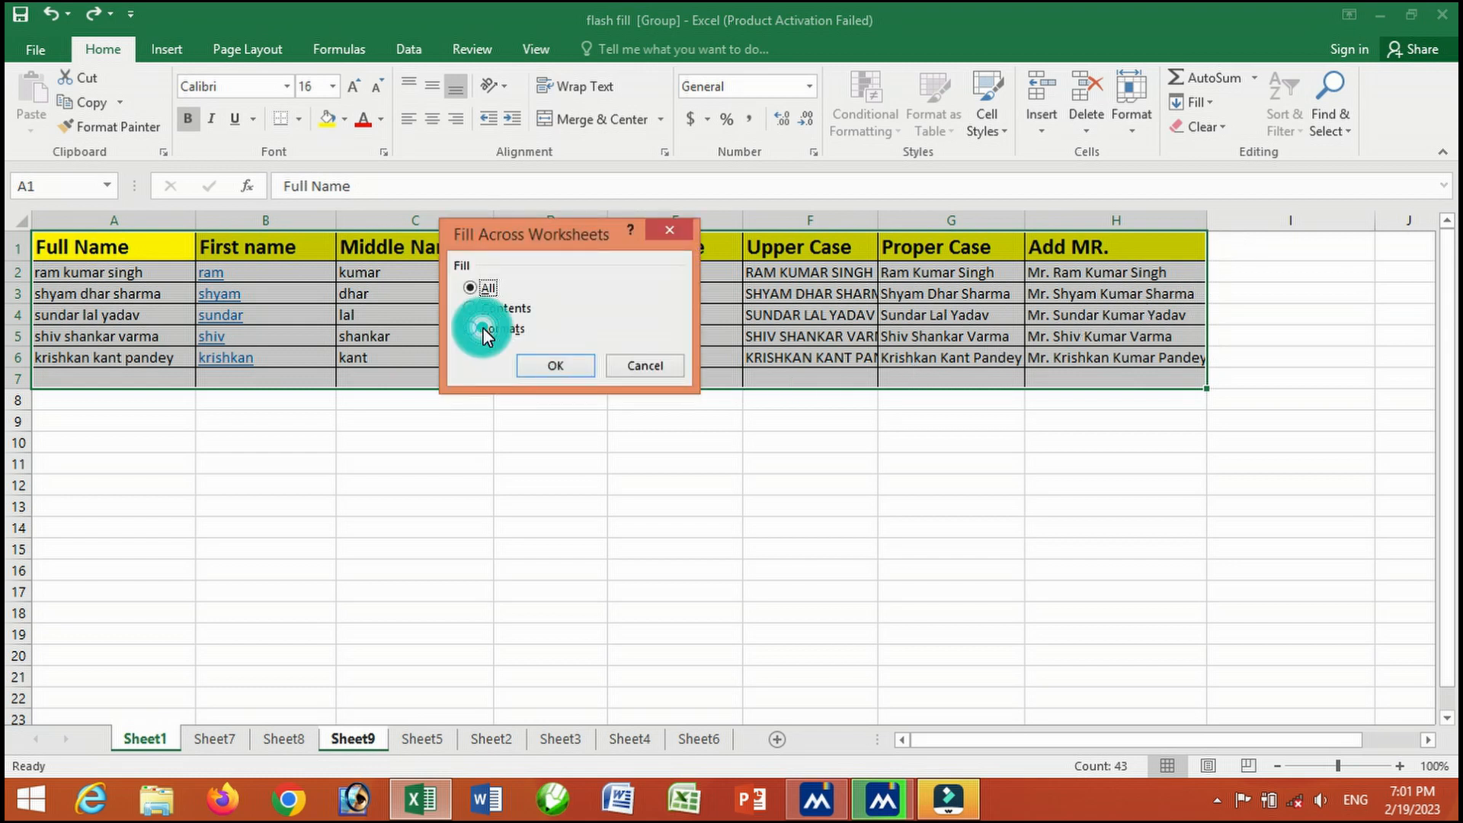
left_click(570, 370)
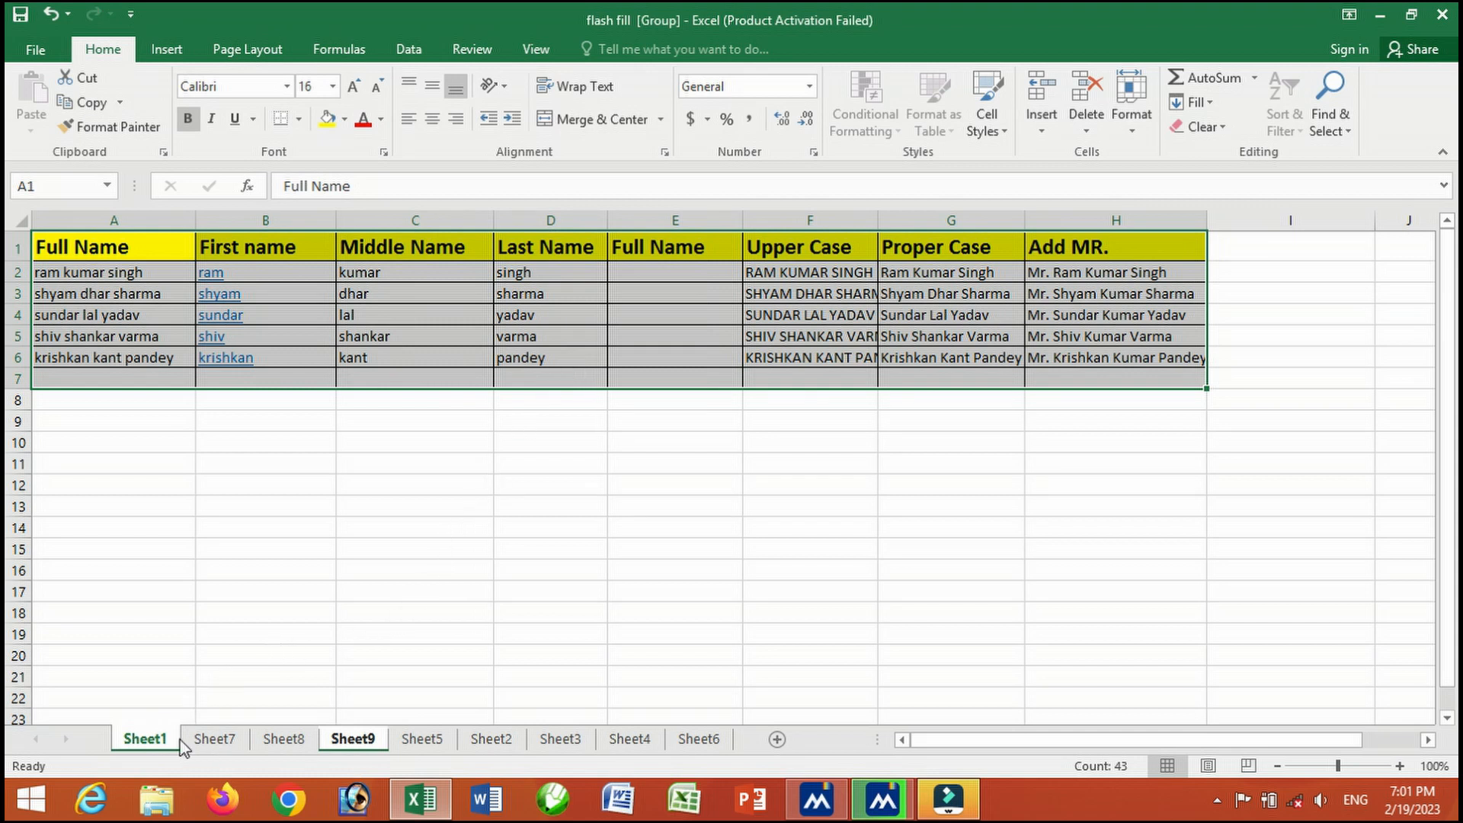
Compare Sheet7 with Sheet9 to check the copied formatting, and review the available Fill commands.
left_click(204, 738)
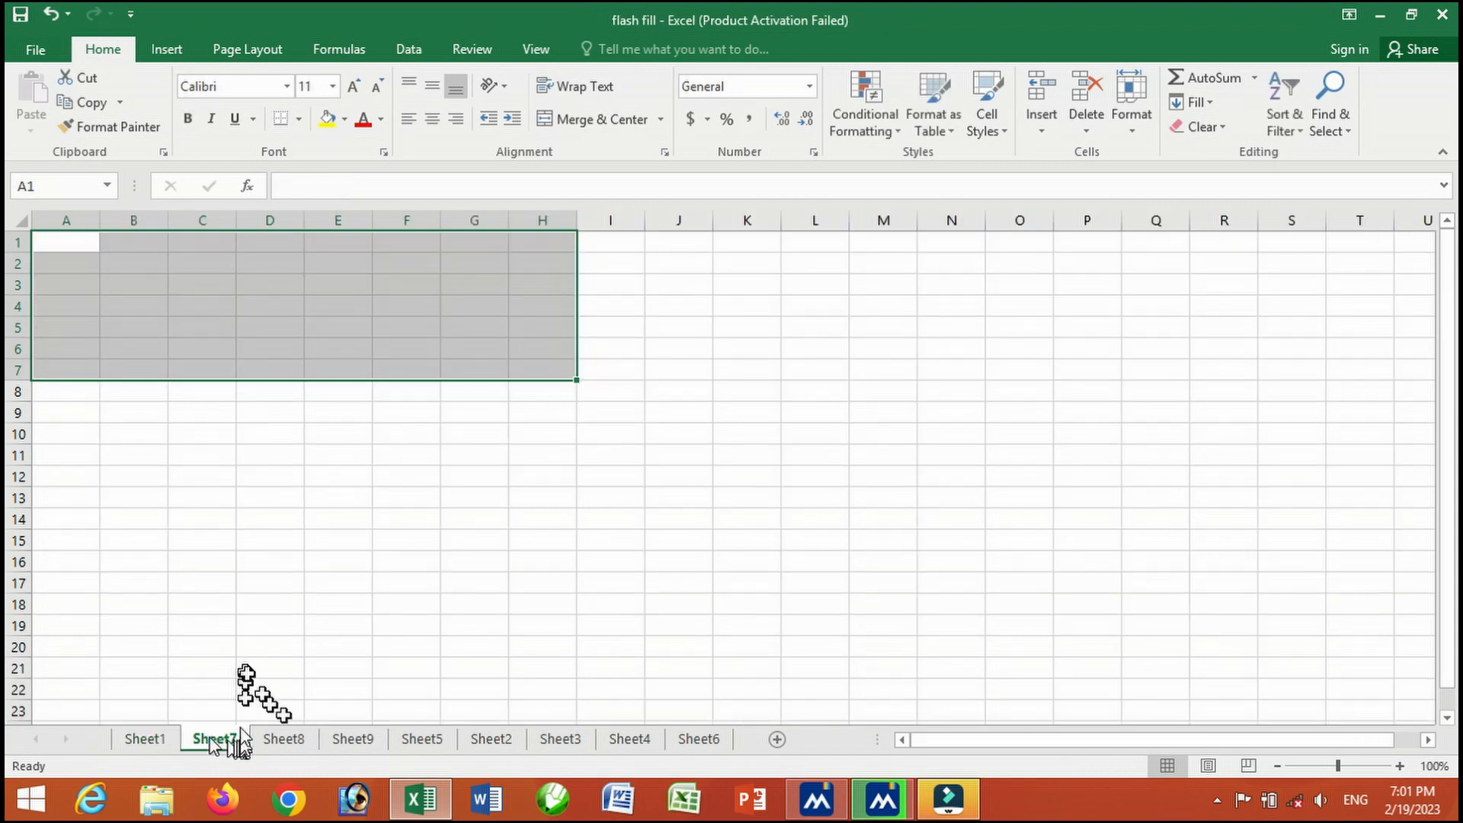
left_click(347, 740)
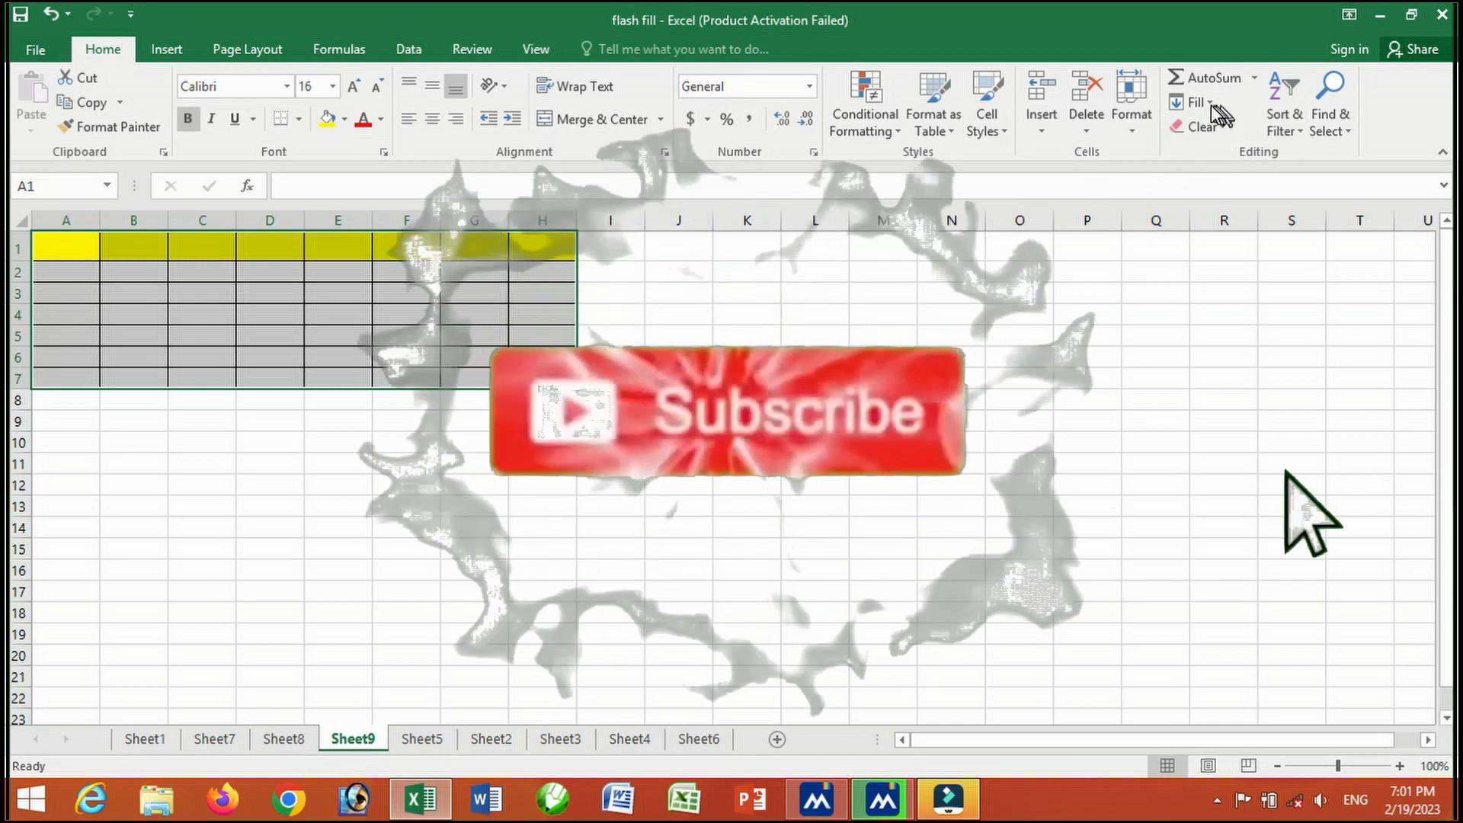
left_click(1210, 104)
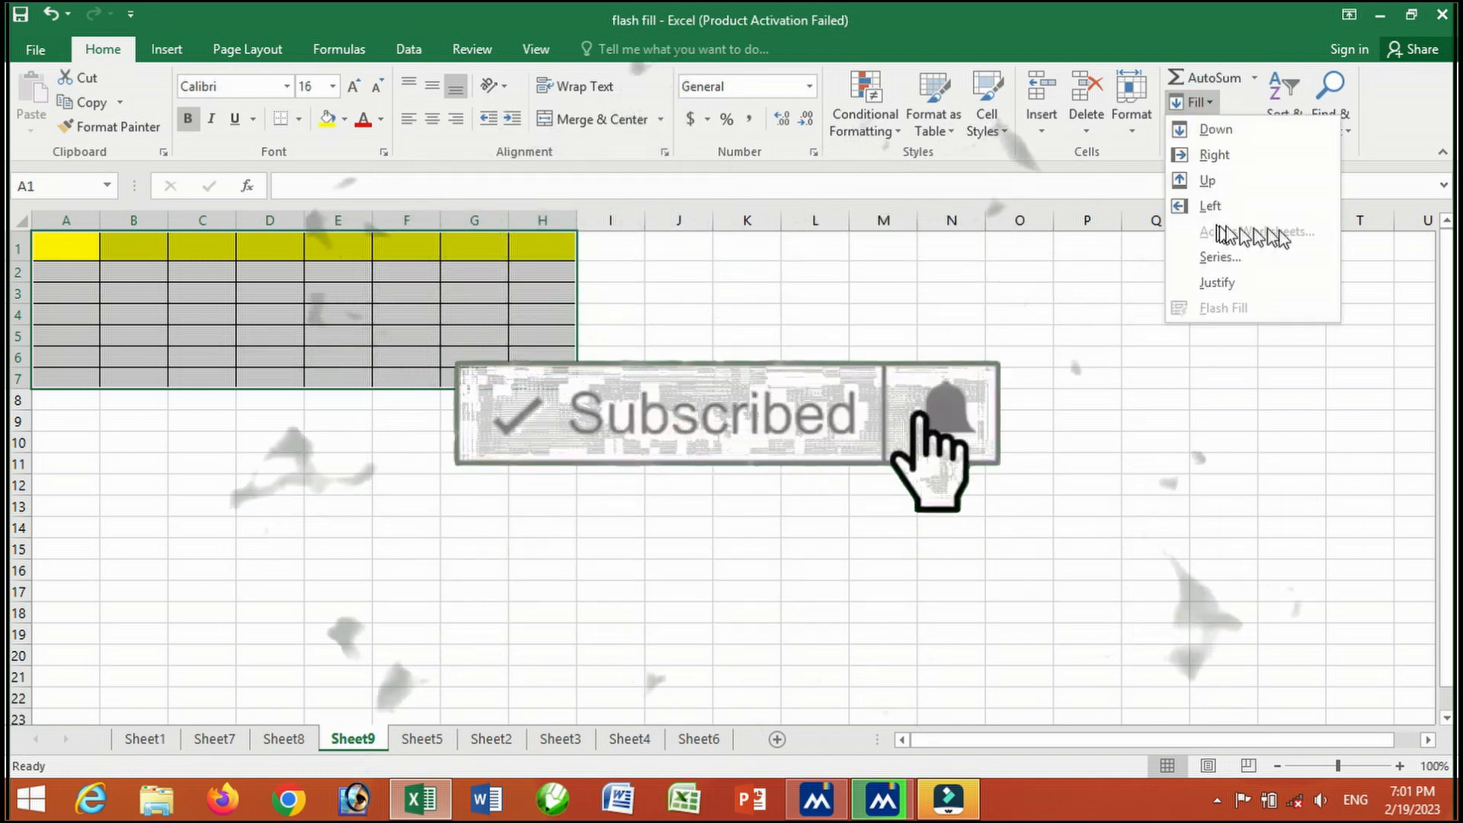